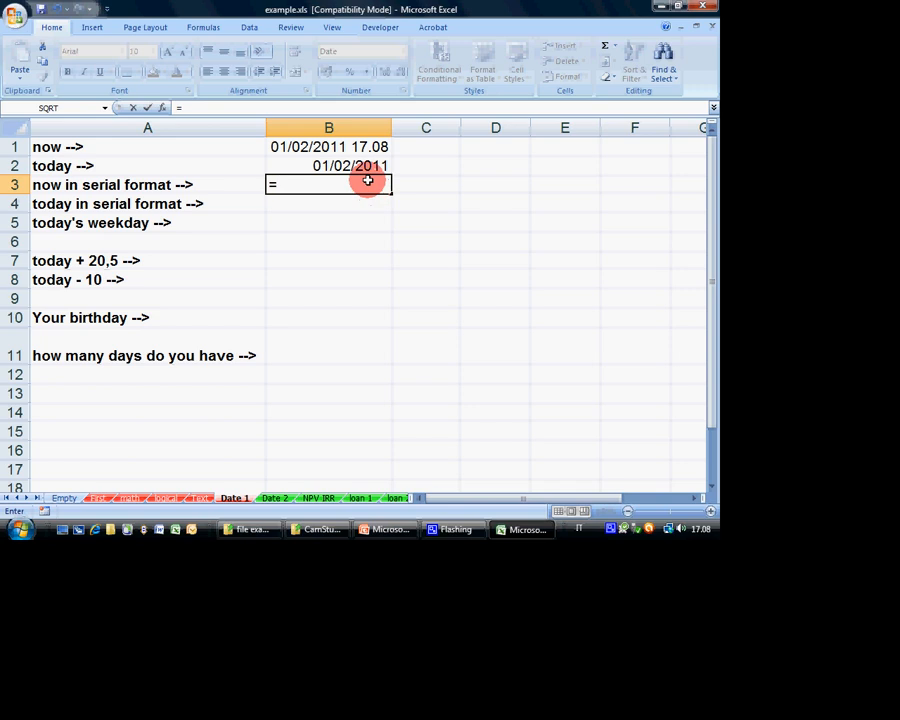
# Try a reference to B1 and the formula =NOW() in cell B3, and clear the cell
pyautogui.click(352, 147)
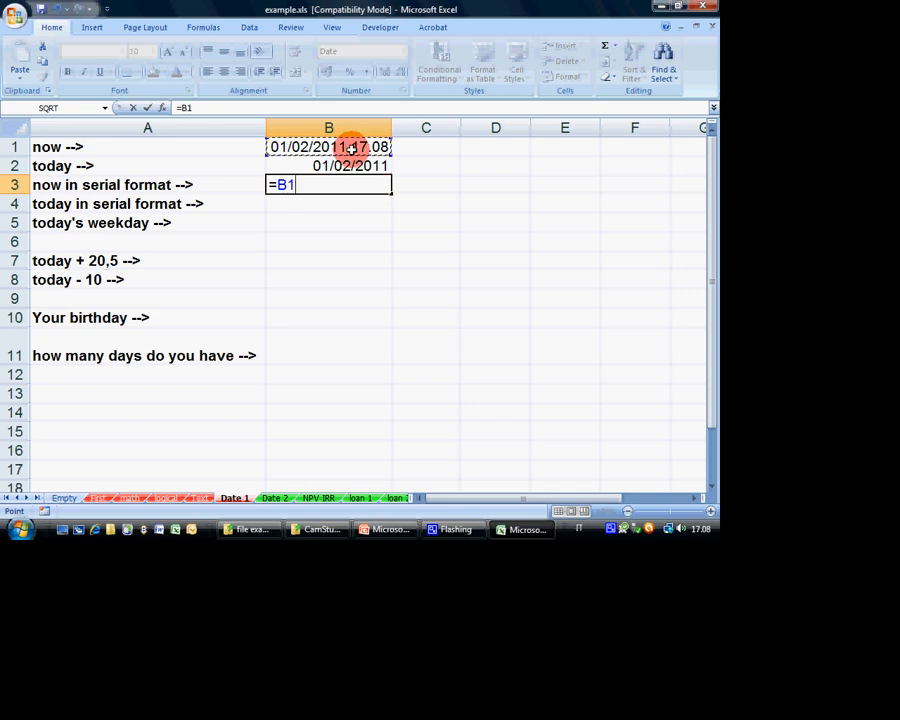
pyautogui.press('Return')
pyautogui.press('Up')
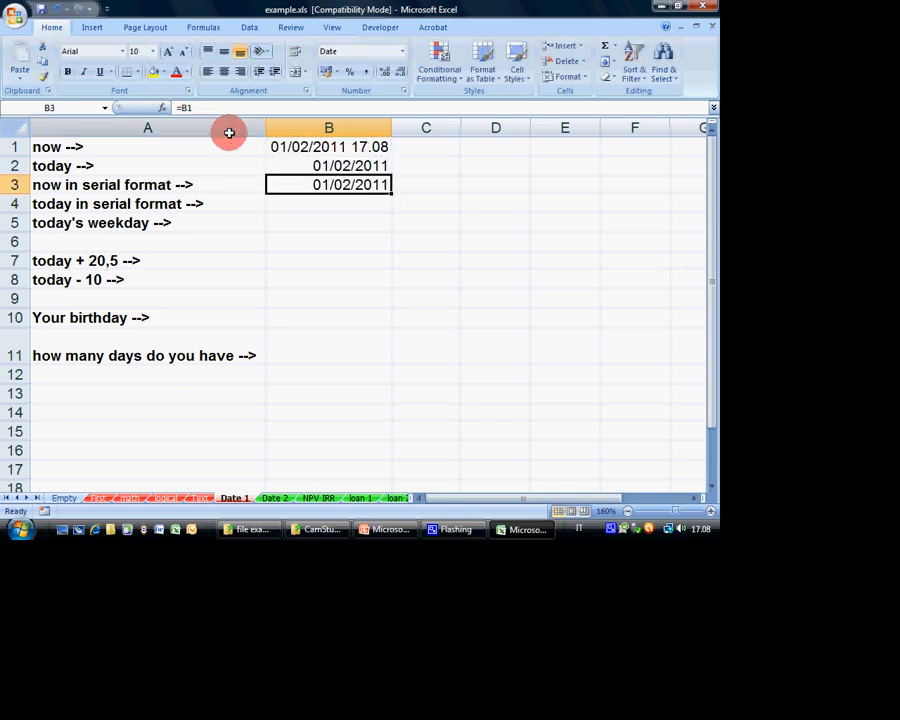
pyautogui.write('=NOW()')
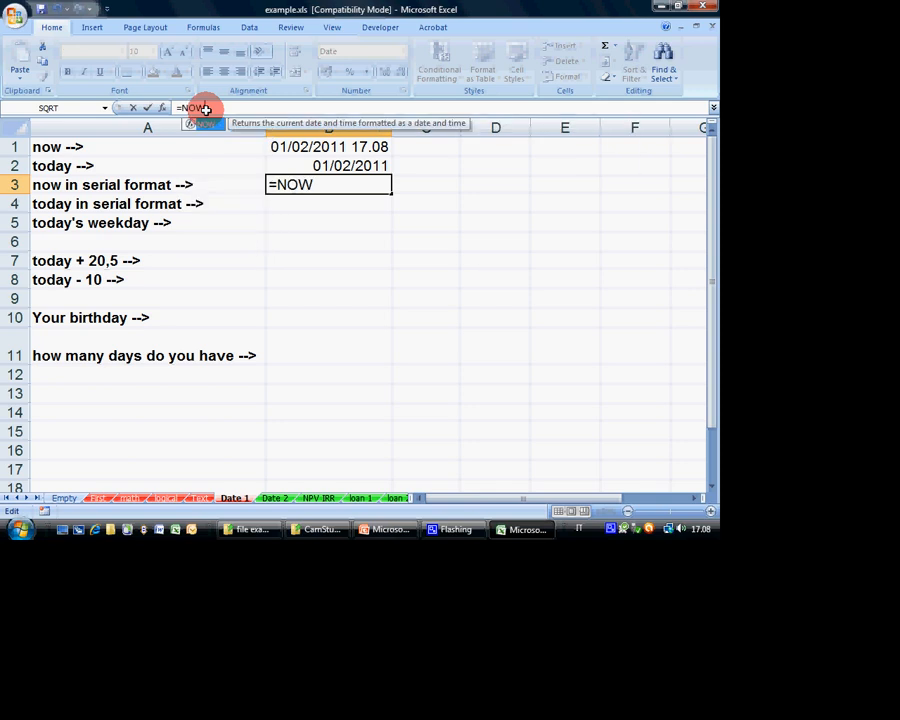
pyautogui.hotkey('ctrl', 'Return')
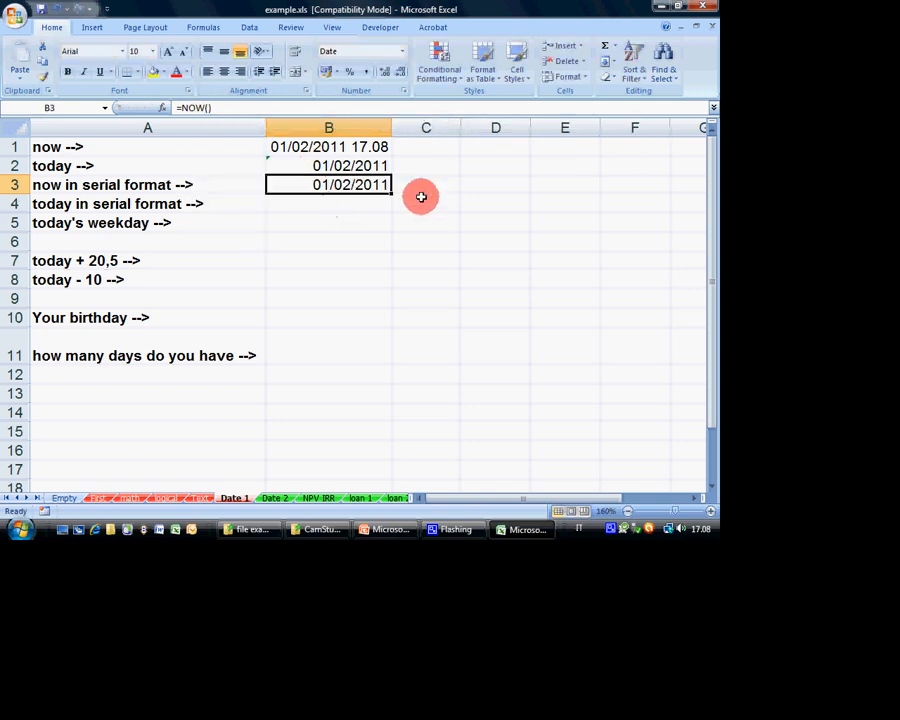
pyautogui.press('Delete')
pyautogui.press('Up')
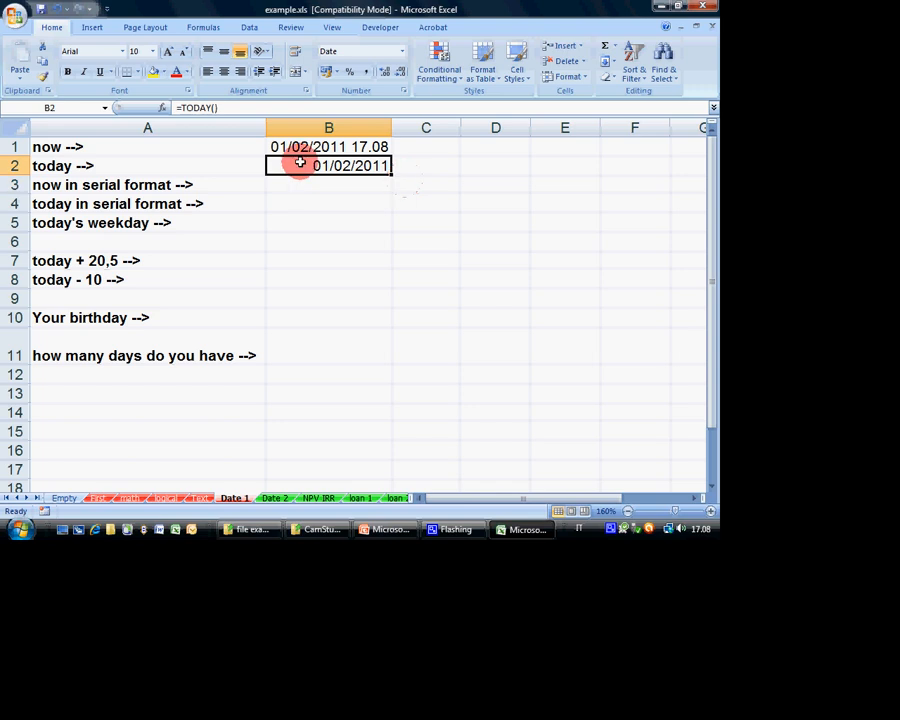
# Try the Number format with two decimal places on today's date in B2, and undo it
pyautogui.click(402, 97)
pyautogui.moveTo(358, 197); pyautogui.dragTo(396, 198)
pyautogui.click(333, 264)
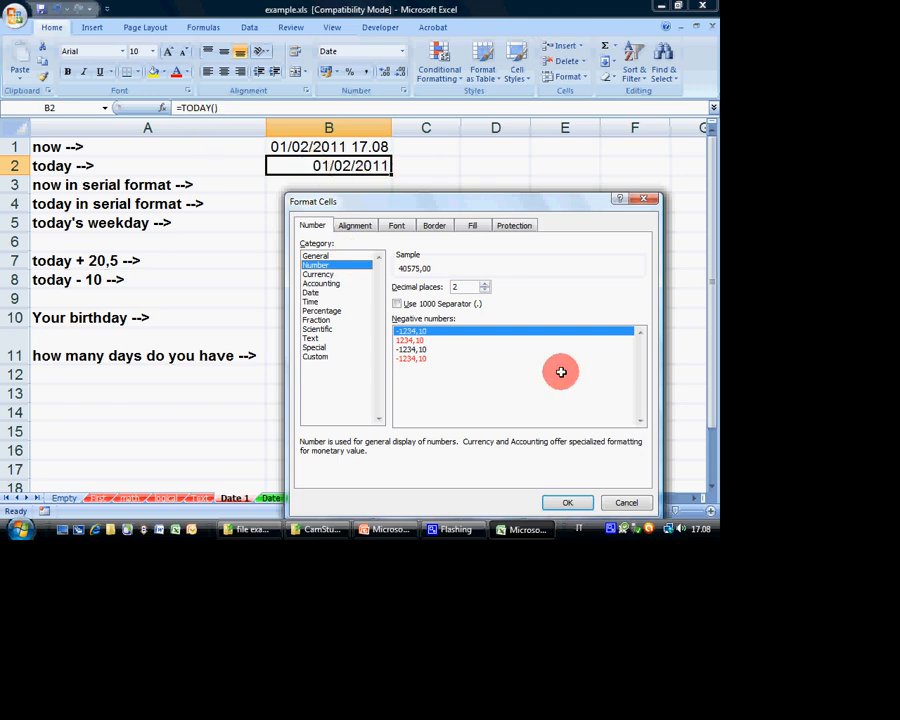
pyautogui.click(567, 501)
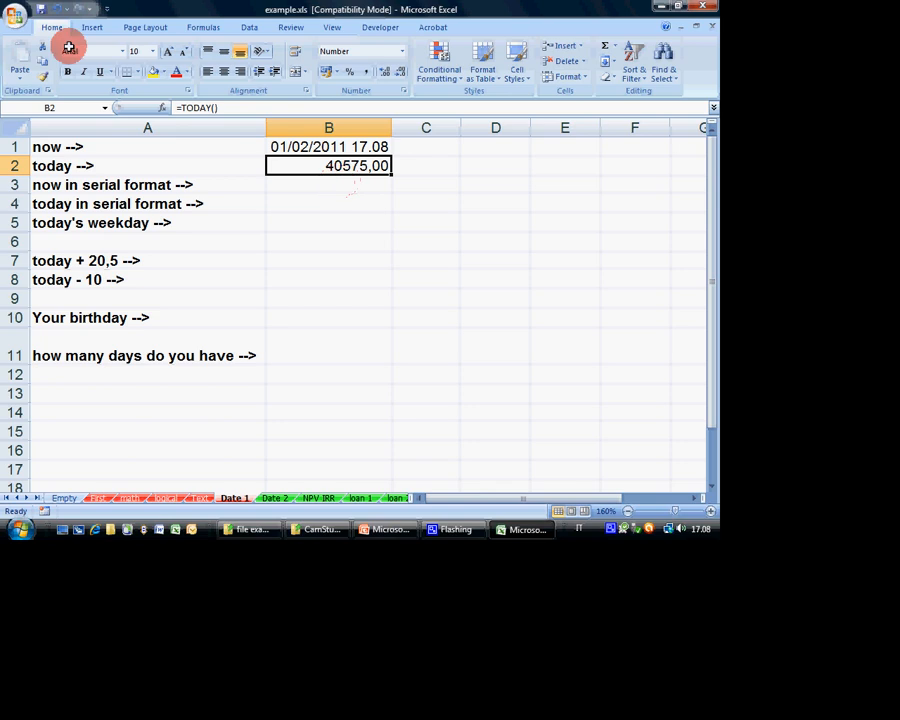
pyautogui.click(57, 10)
# Try the Number format on the current date and time in cell B1
pyautogui.click(331, 148)
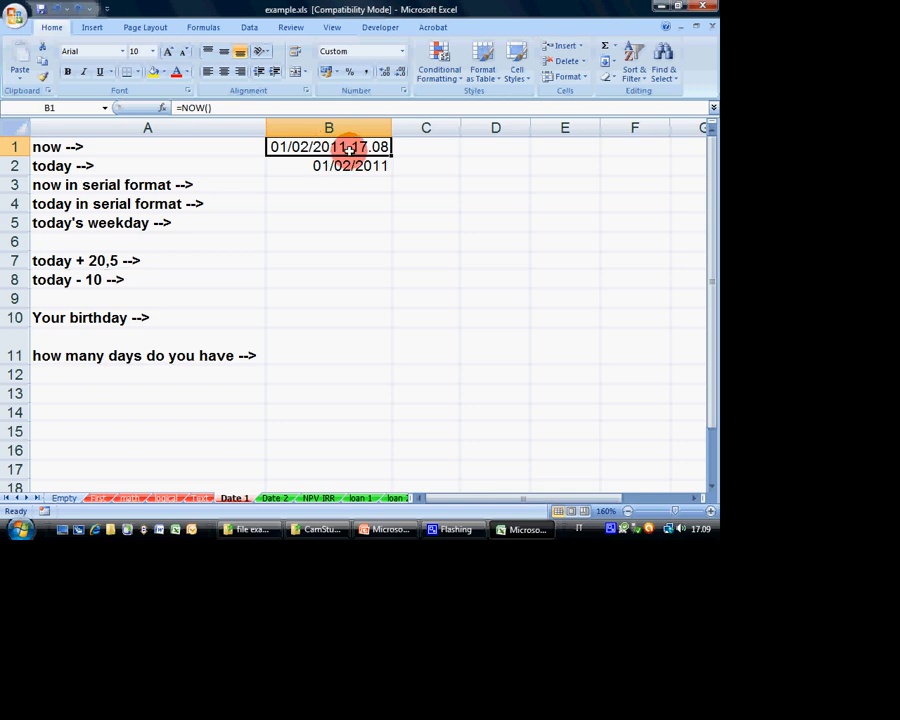
pyautogui.click(404, 91)
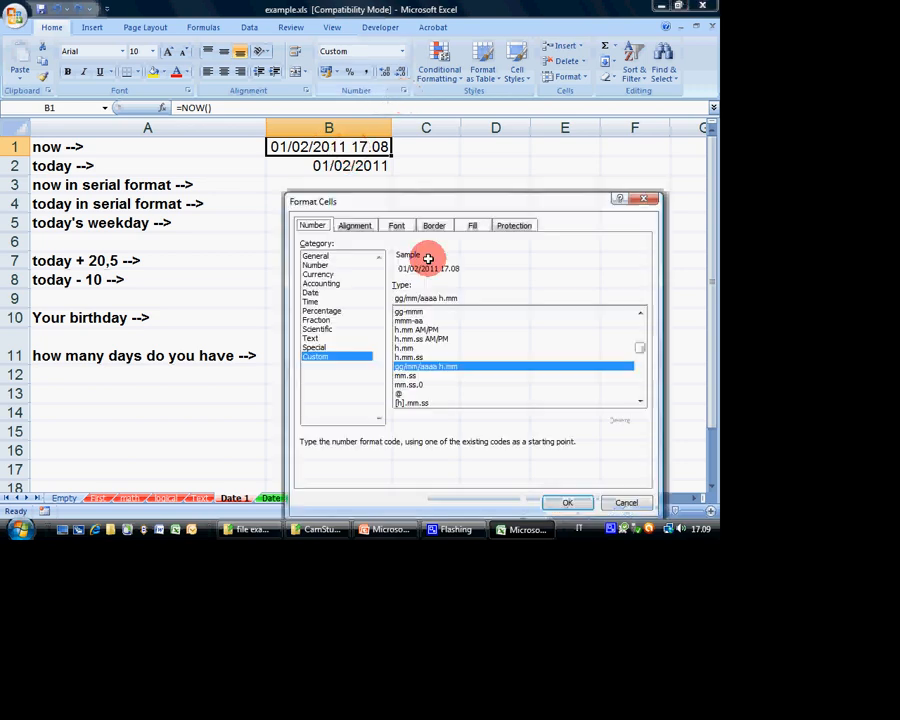
pyautogui.click(326, 264)
pyautogui.click(567, 500)
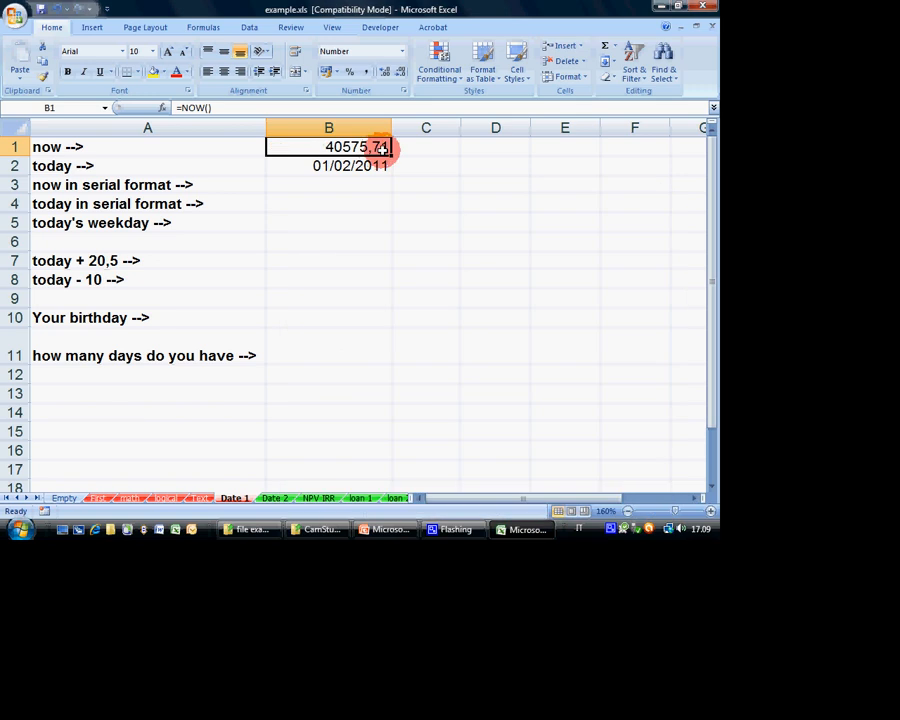
# Look through the Date format types available for the current date and time in B1
pyautogui.click(404, 91)
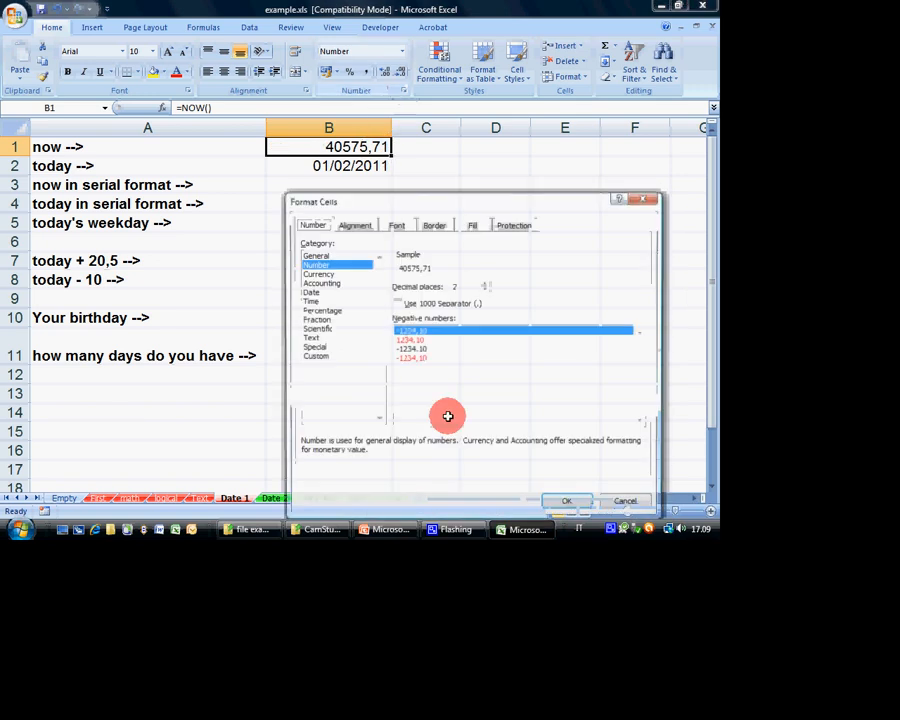
pyautogui.click(318, 301)
pyautogui.click(336, 291)
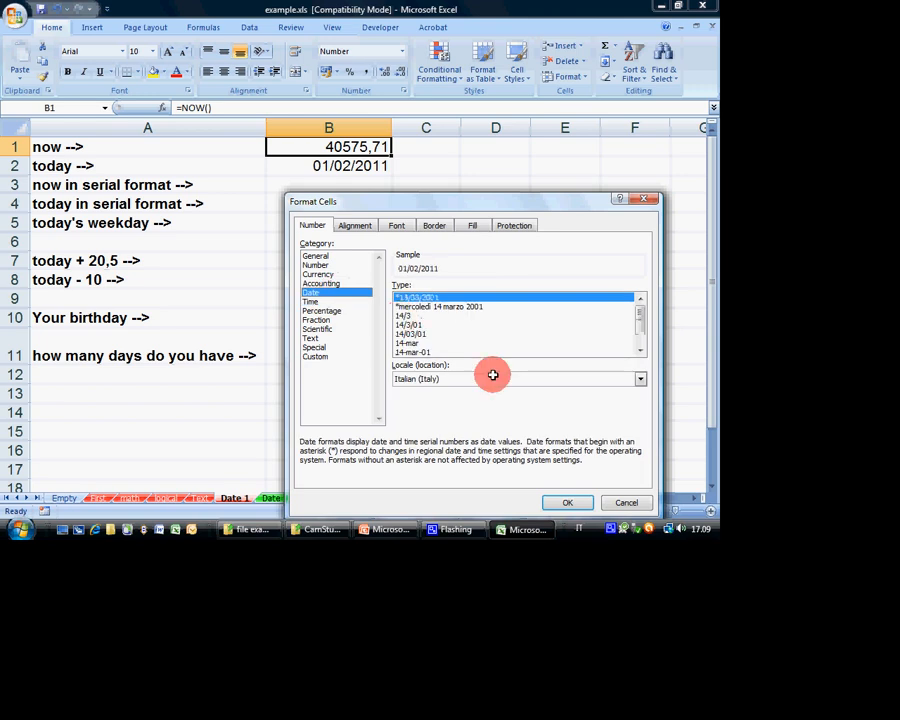
pyautogui.click(639, 350)
pyautogui.click(639, 350)
pyautogui.click(639, 350)
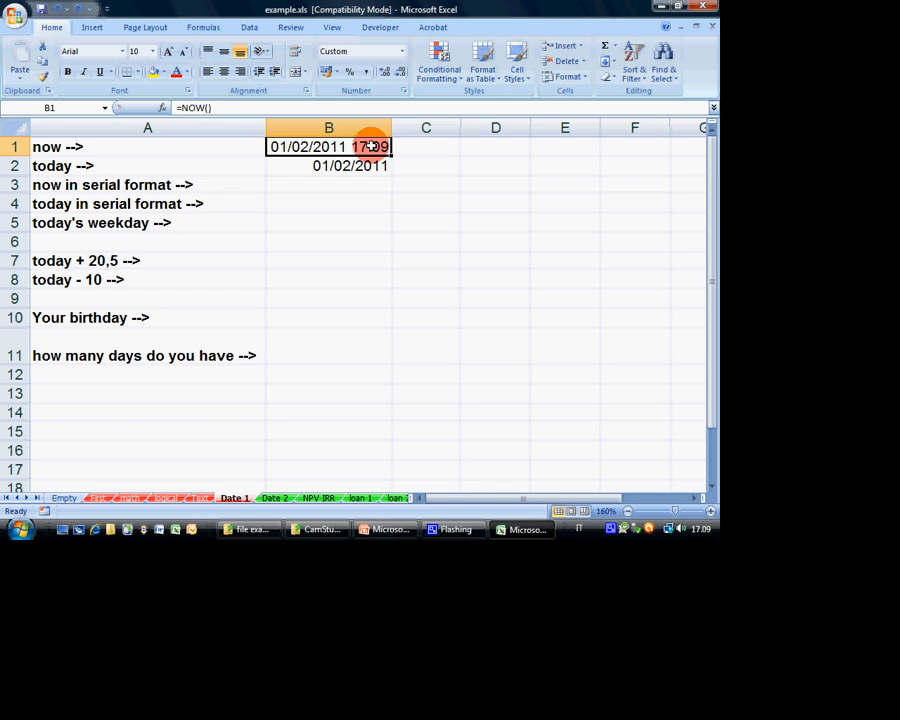
# Enter =NOW() in cell B3 and show it in serial form with the Number format at two decimals
pyautogui.click(338, 185)
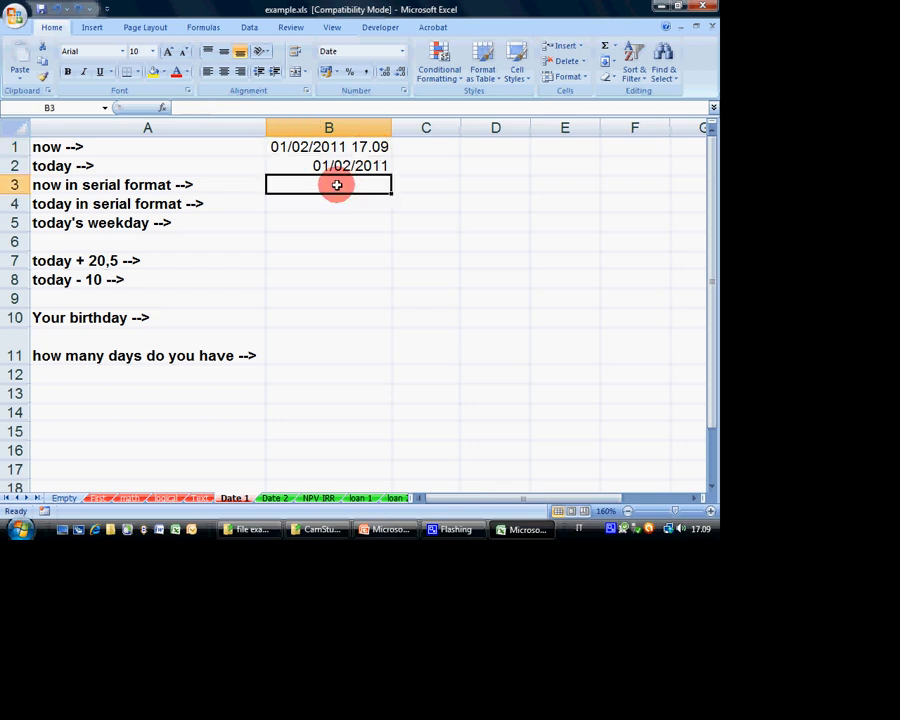
pyautogui.write('=NOW')
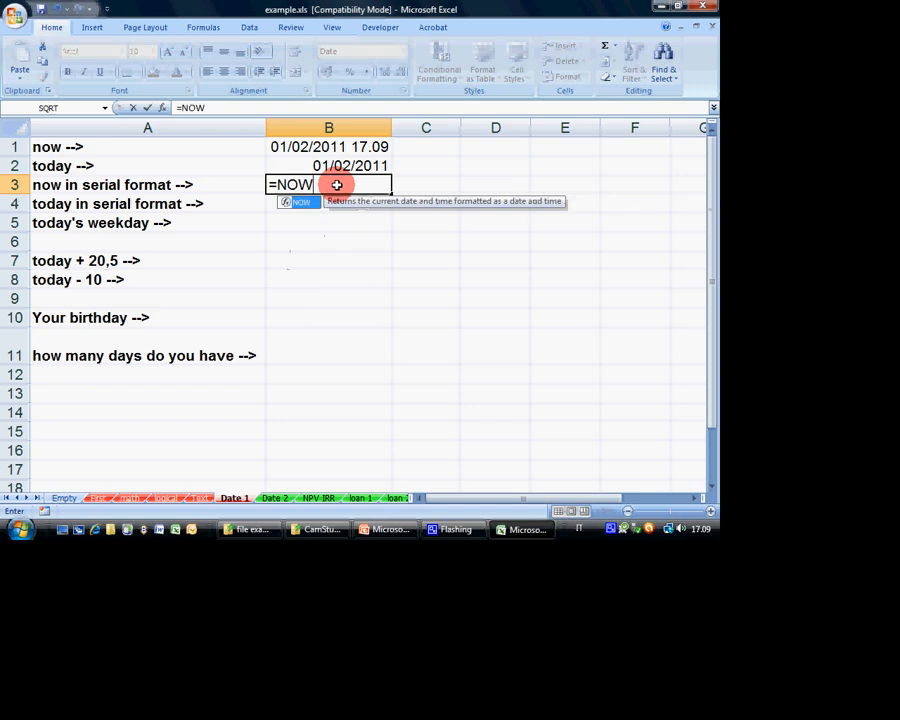
pyautogui.write('()')
pyautogui.press('Return')
pyautogui.click(336, 184)
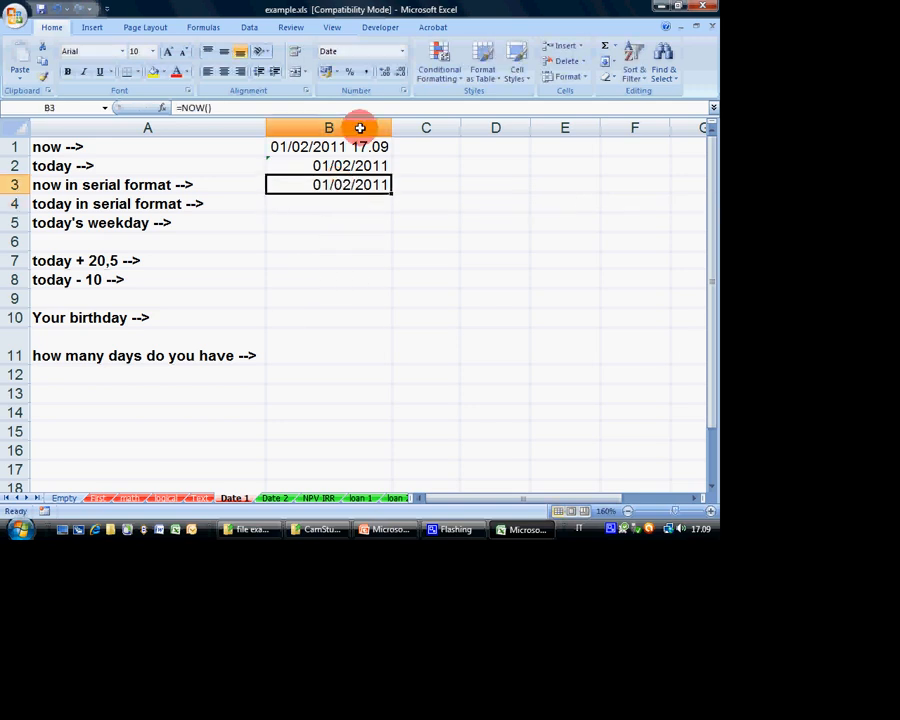
pyautogui.click(403, 90)
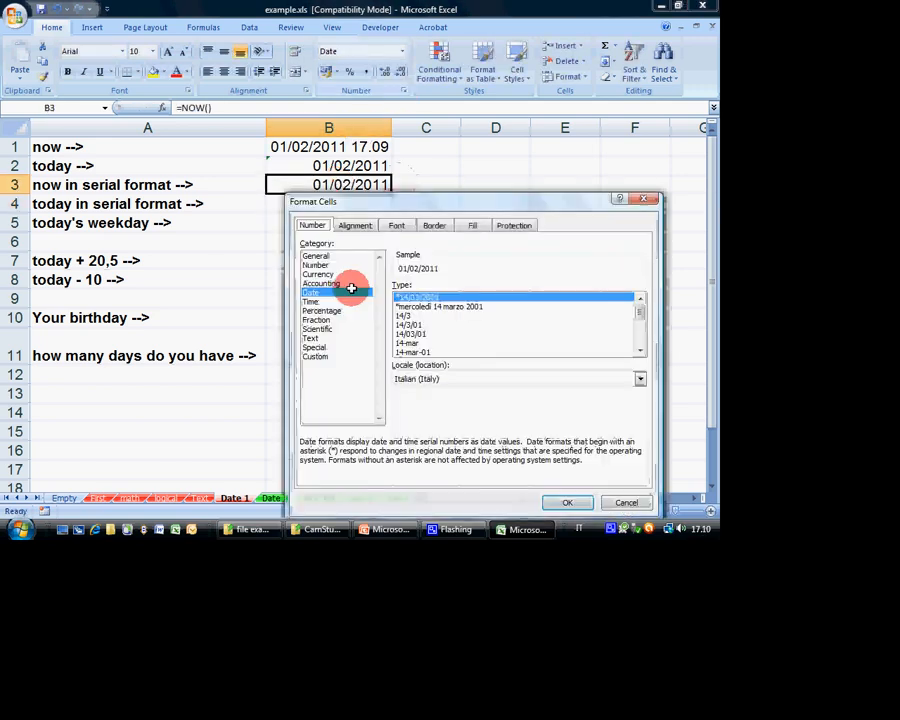
pyautogui.click(322, 264)
pyautogui.click(569, 502)
# Enter =TODAY() in cell B4 and show it in serial form with the Number format at two decimals
pyautogui.click(339, 207)
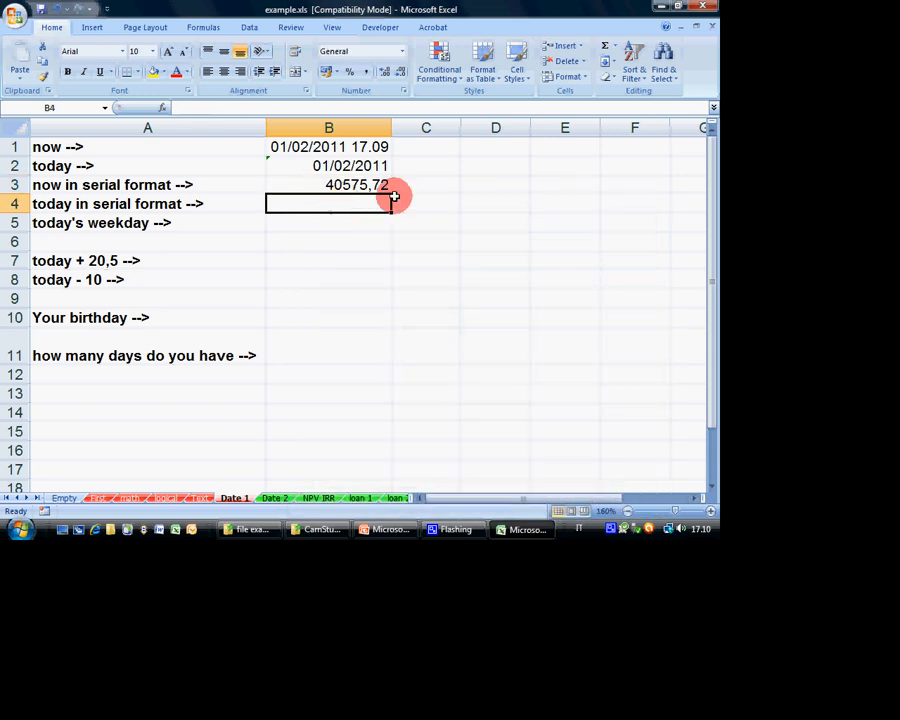
pyautogui.write('=TODAY()')
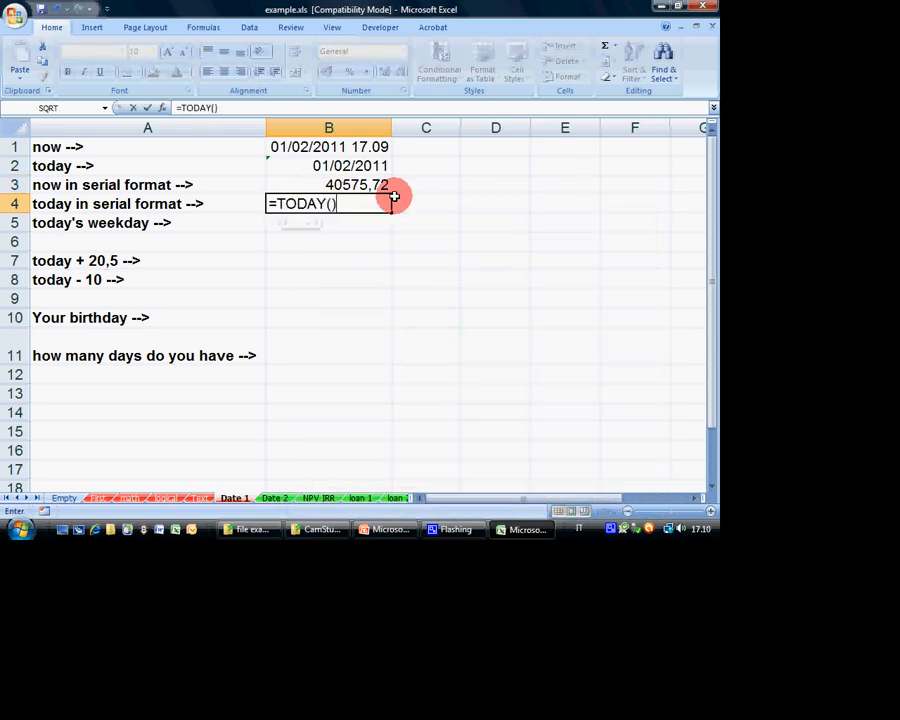
pyautogui.press('Return')
pyautogui.hotkey('ctrl', '1')
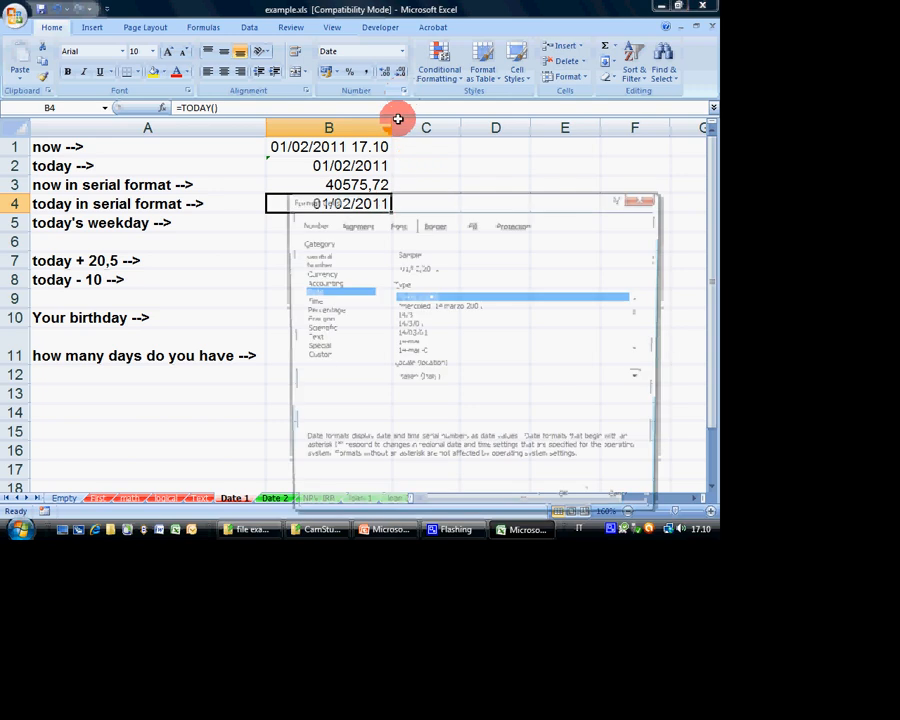
pyautogui.click(345, 266)
pyautogui.click(560, 498)
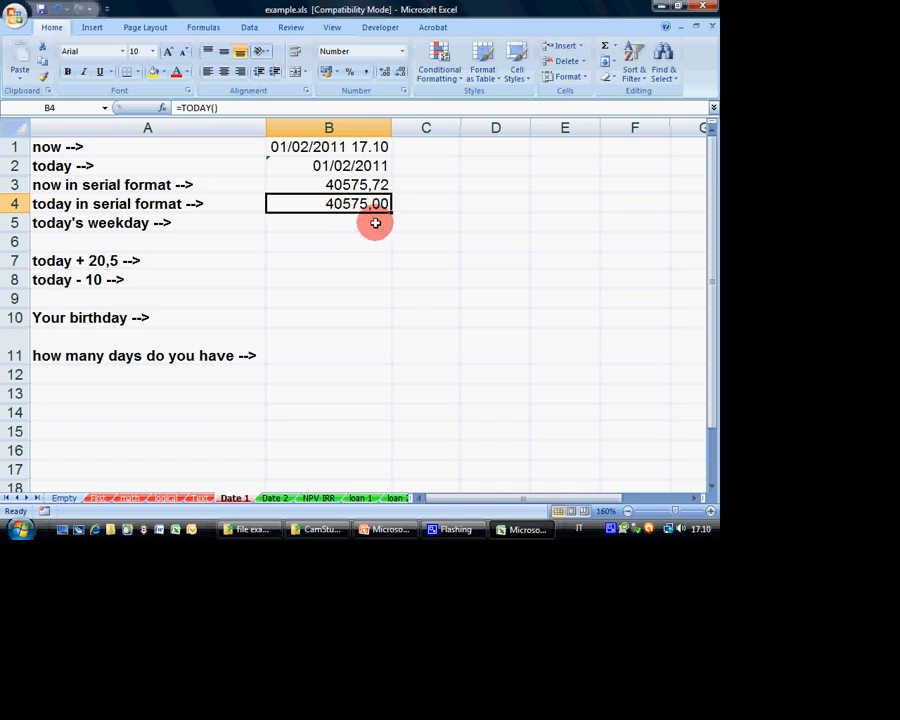
# Enter the formula =TODAY()+20,5 in cell B7
pyautogui.click(320, 262)
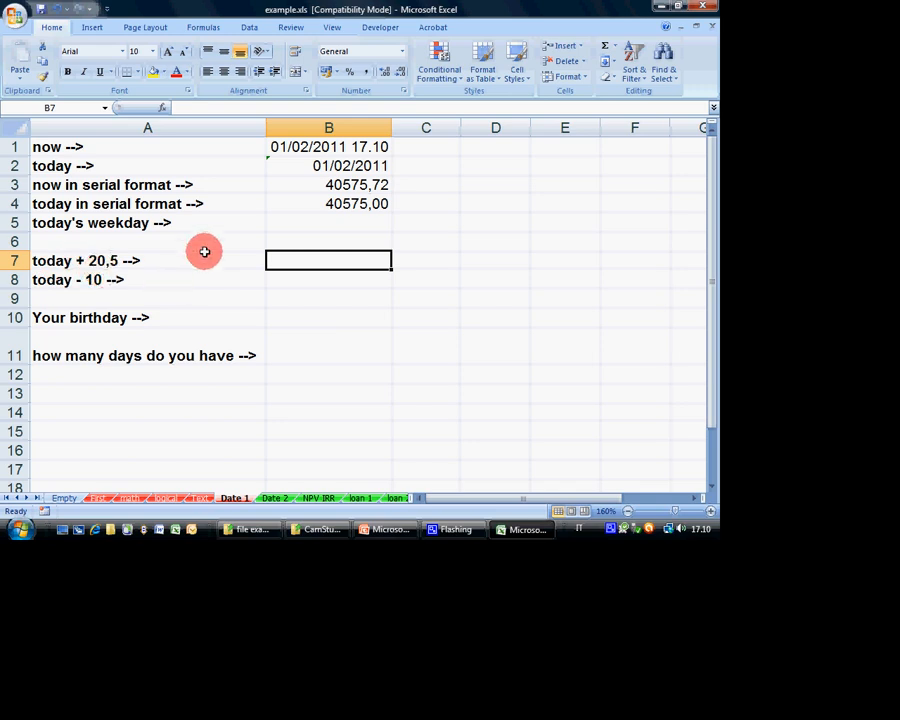
pyautogui.write('=TO')
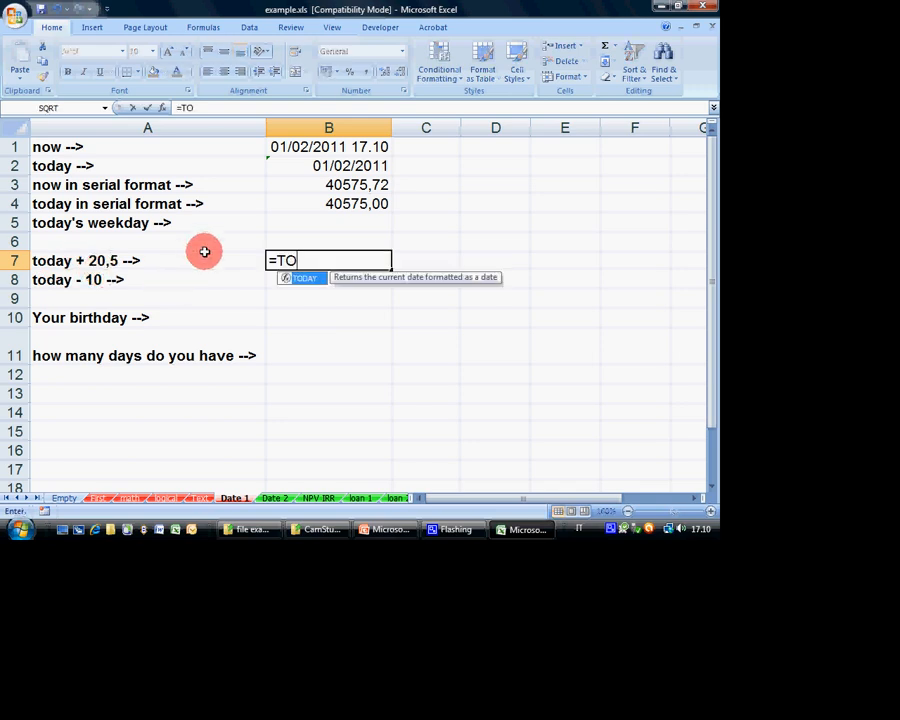
pyautogui.write('DAY()+20,5')
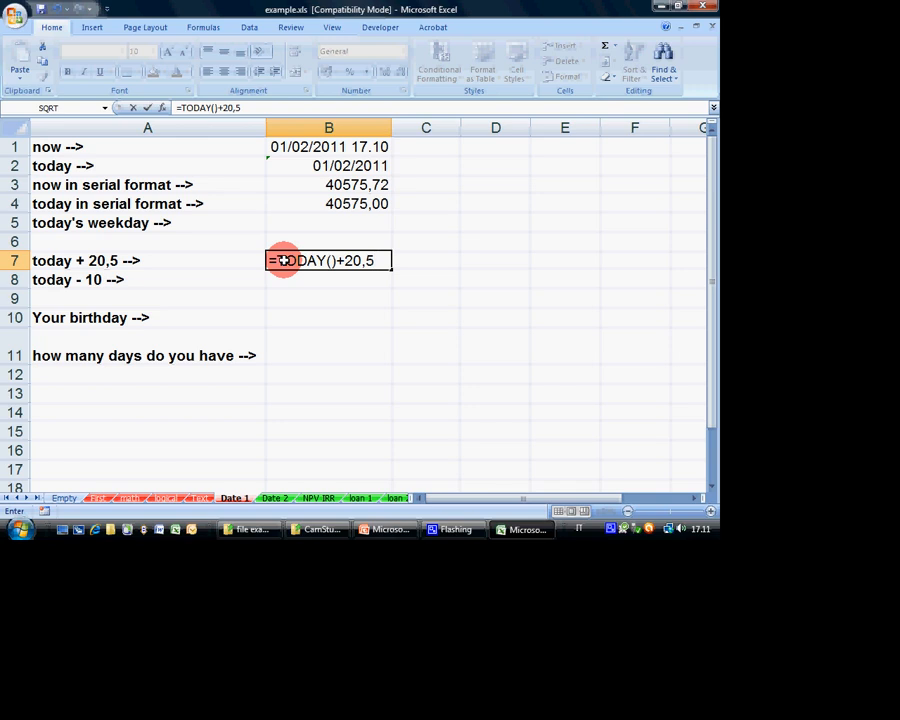
pyautogui.hotkey('ctrl', 'Return')
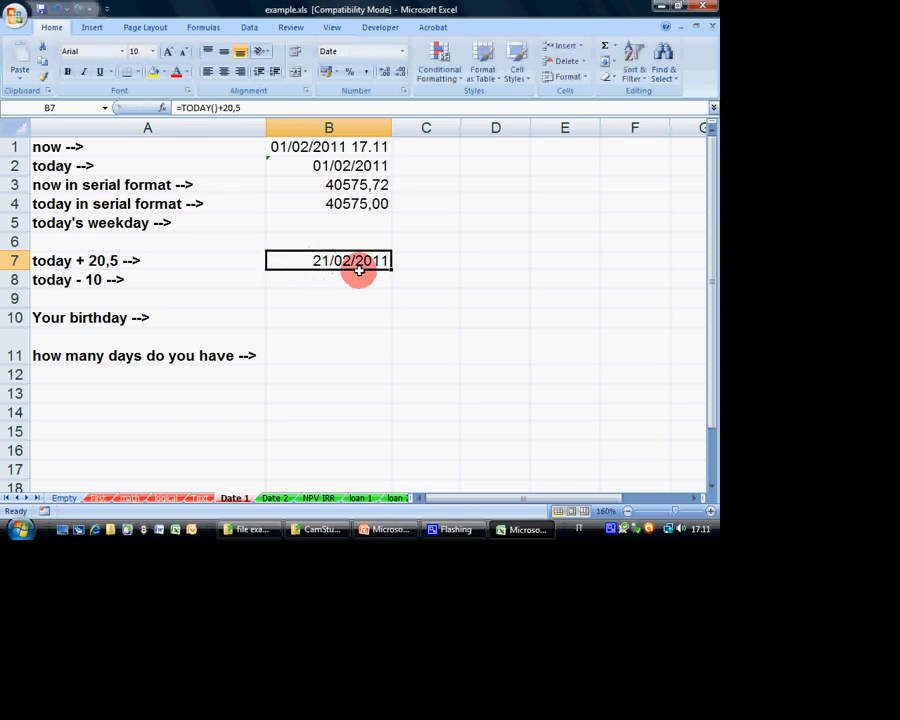
pyautogui.click(328, 282)
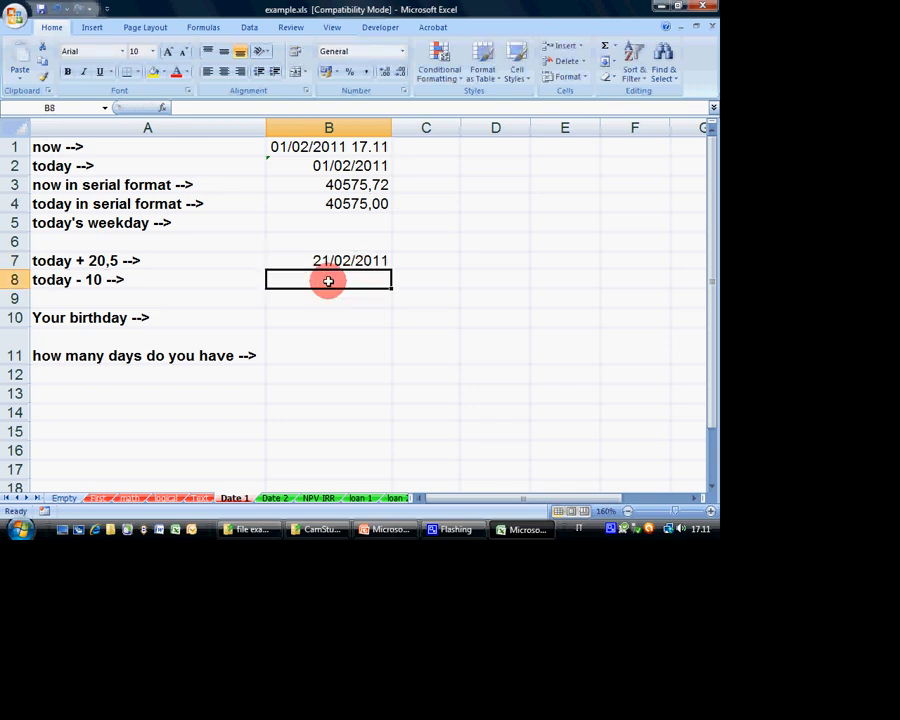
pyautogui.write('=TOD')
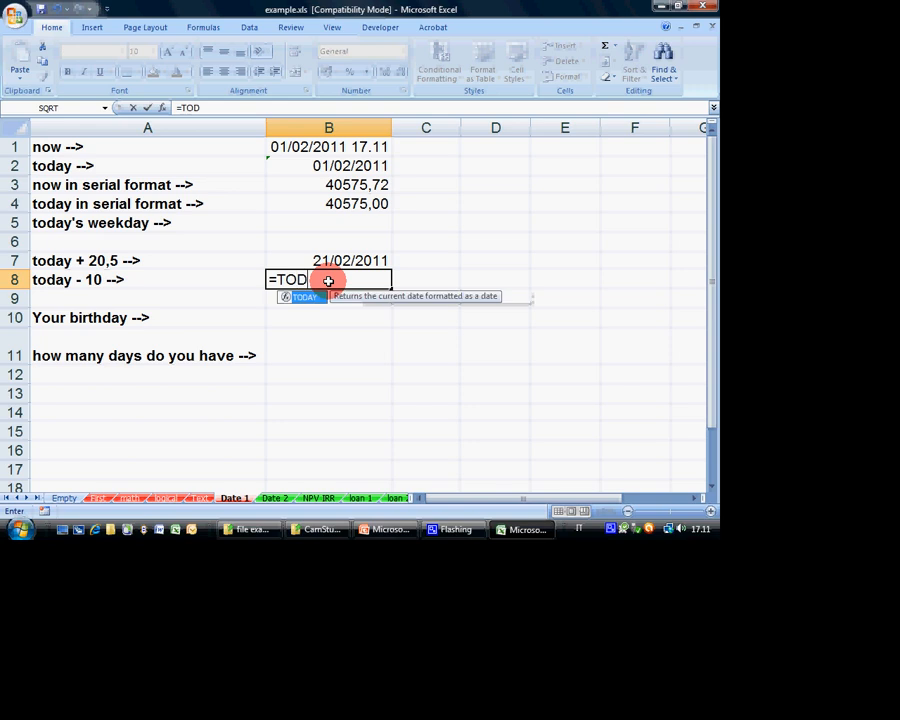
pyautogui.write('AY()')
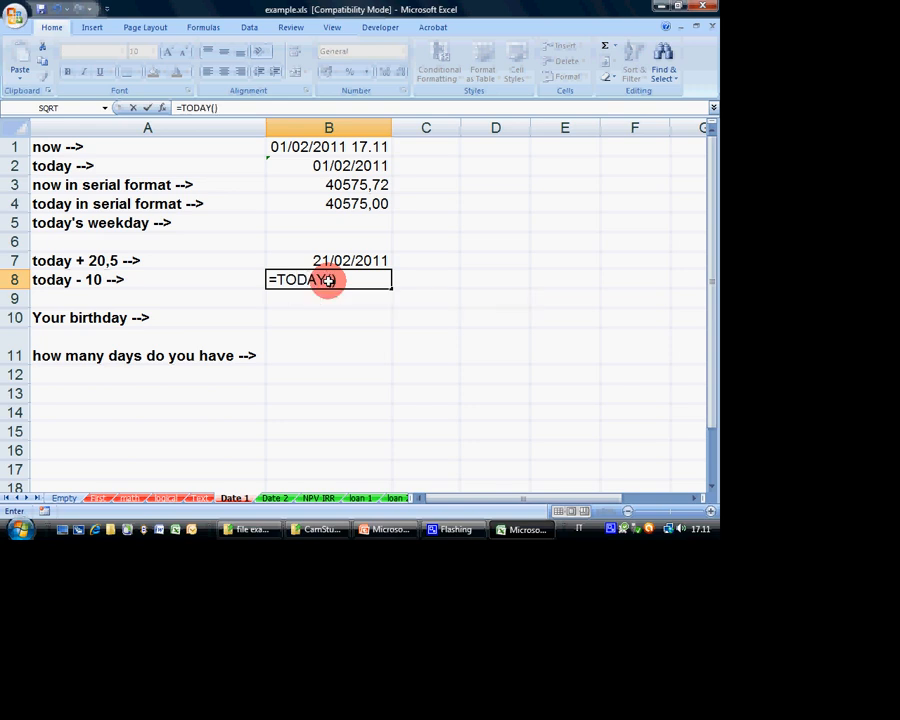
pyautogui.press('Escape')
pyautogui.press('Up')
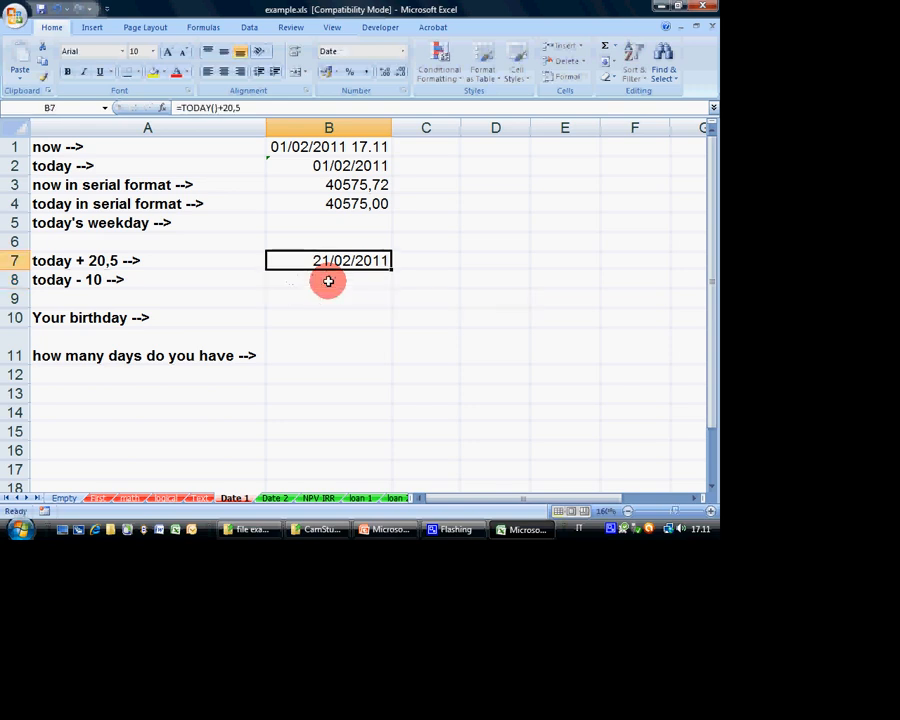
pyautogui.click(228, 107)
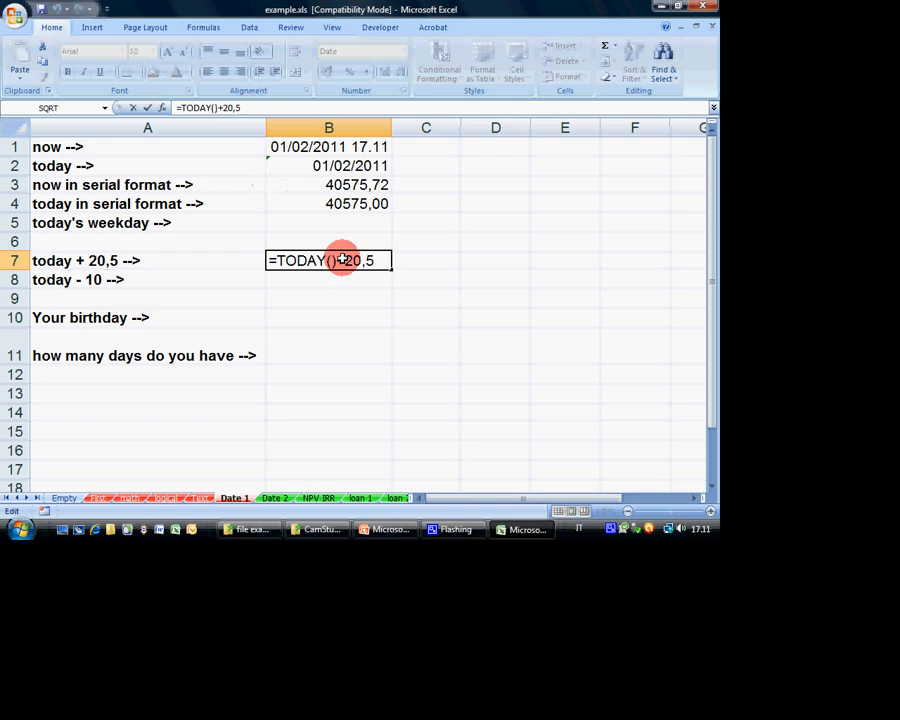
pyautogui.press('Escape')
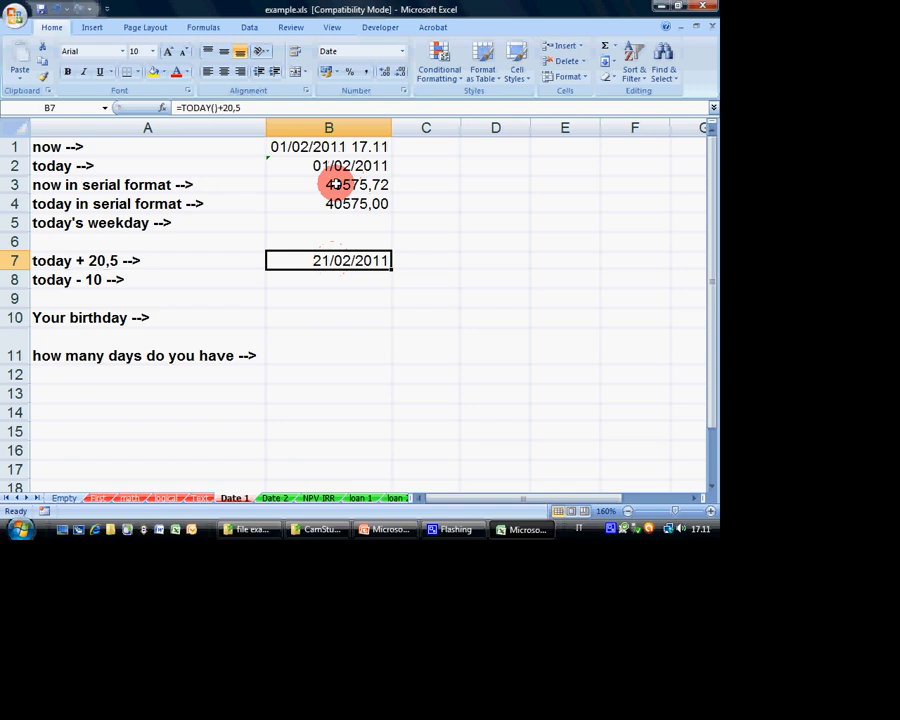
pyautogui.click(368, 208)
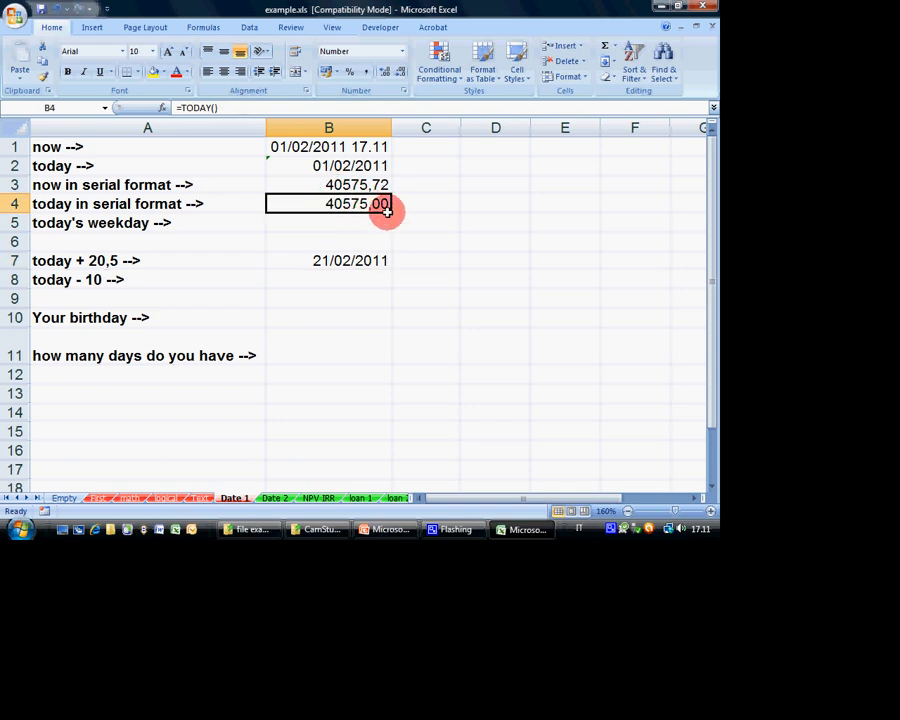
pyautogui.click(356, 254)
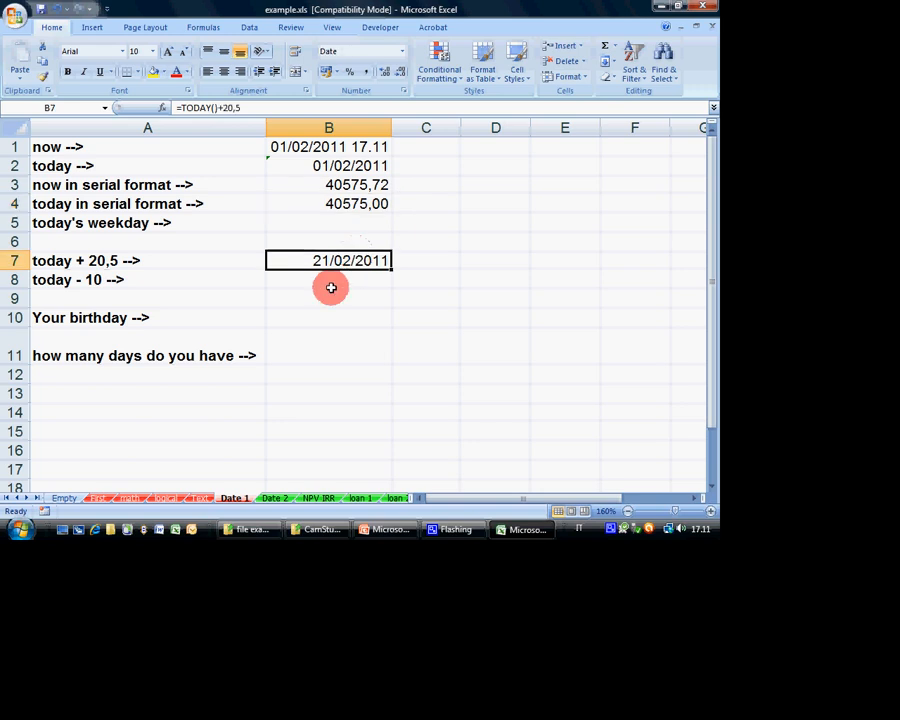
# Enter the formula =TODAY()-10 in cell B8
pyautogui.click(326, 282)
pyautogui.write('TODAY')
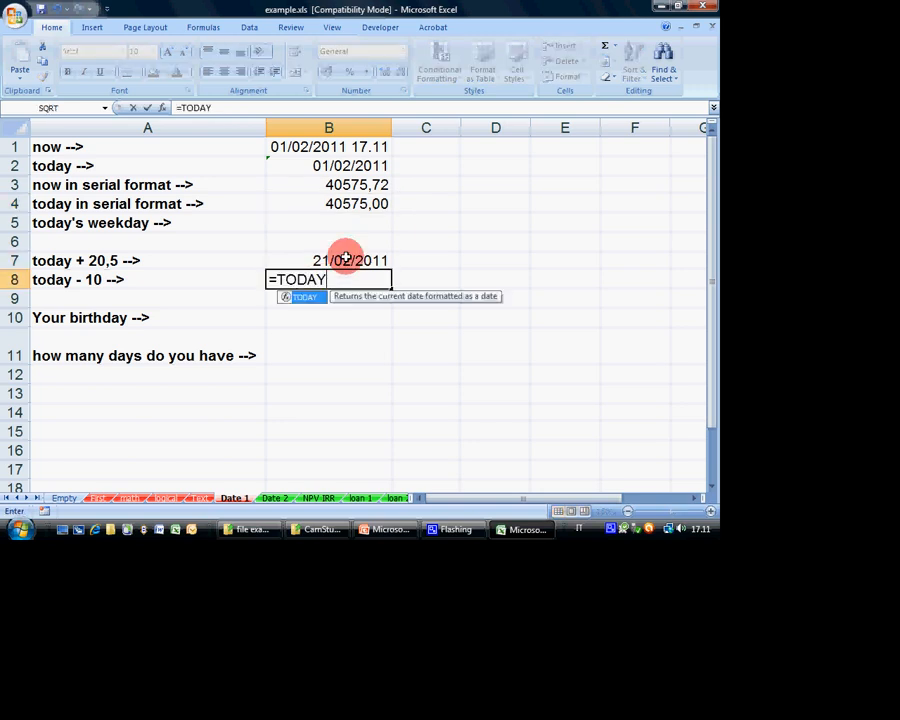
pyautogui.write('()-10')
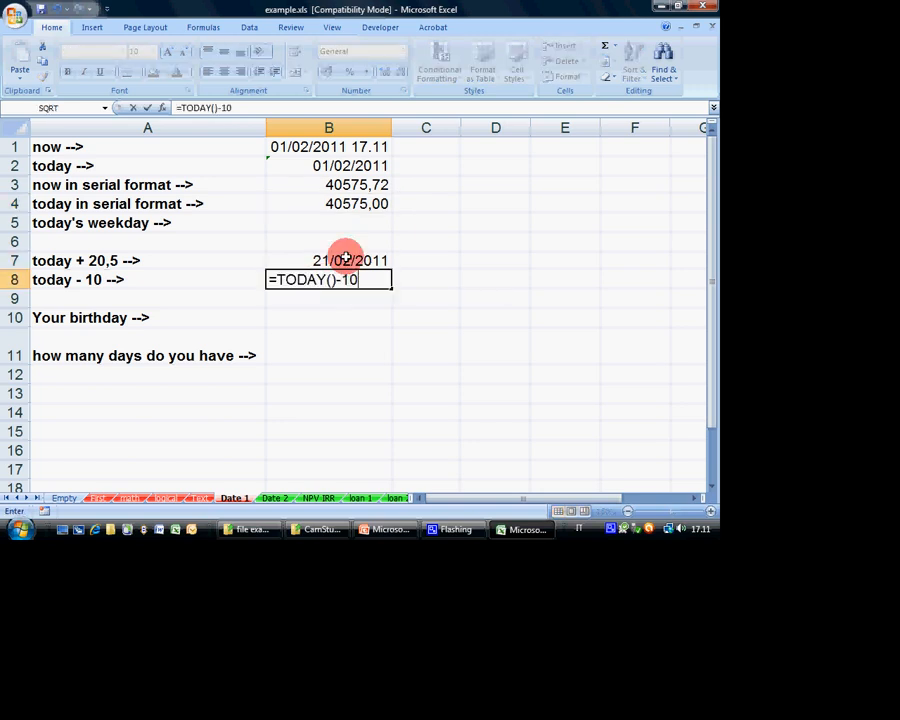
pyautogui.press('Return')
pyautogui.press('Up')
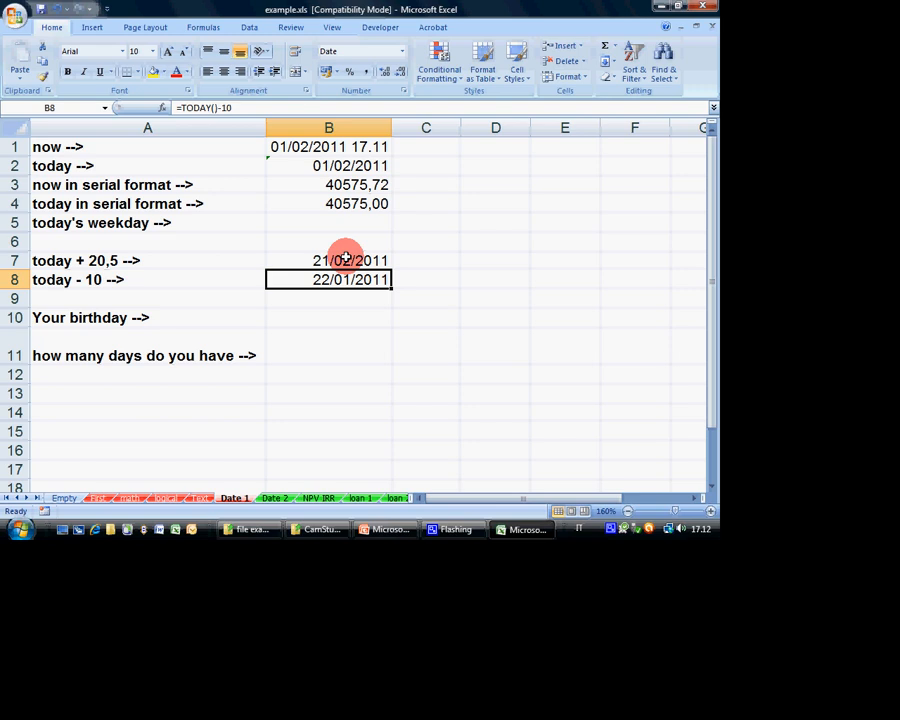
# Enter the date of birth in cell B10, beside the birthday label
pyautogui.press('Down')
pyautogui.press('Down')
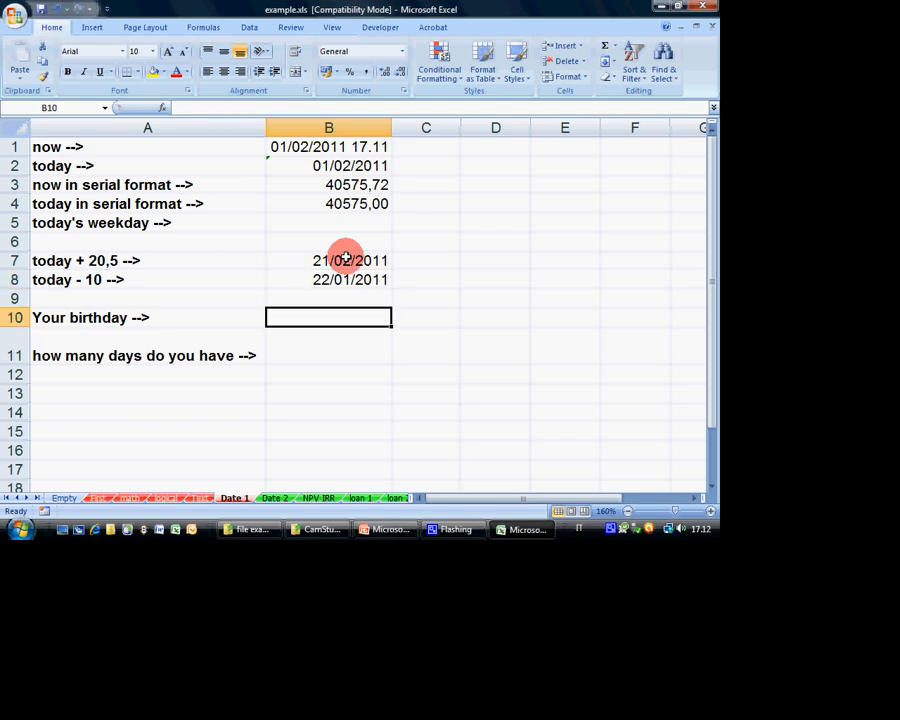
pyautogui.write('10/6')
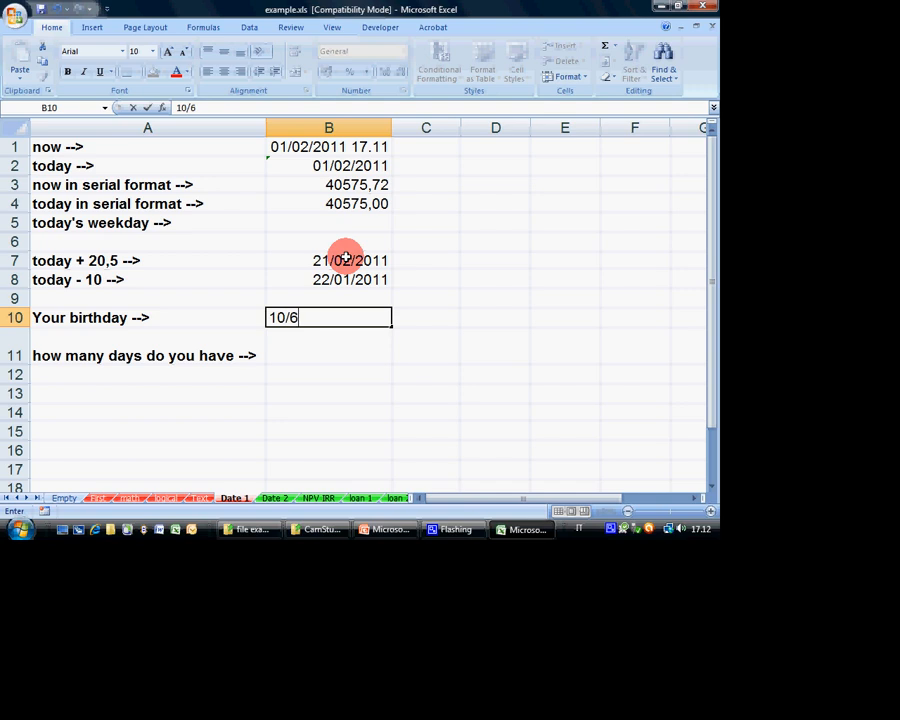
pyautogui.write('/1983')
pyautogui.press('Return')
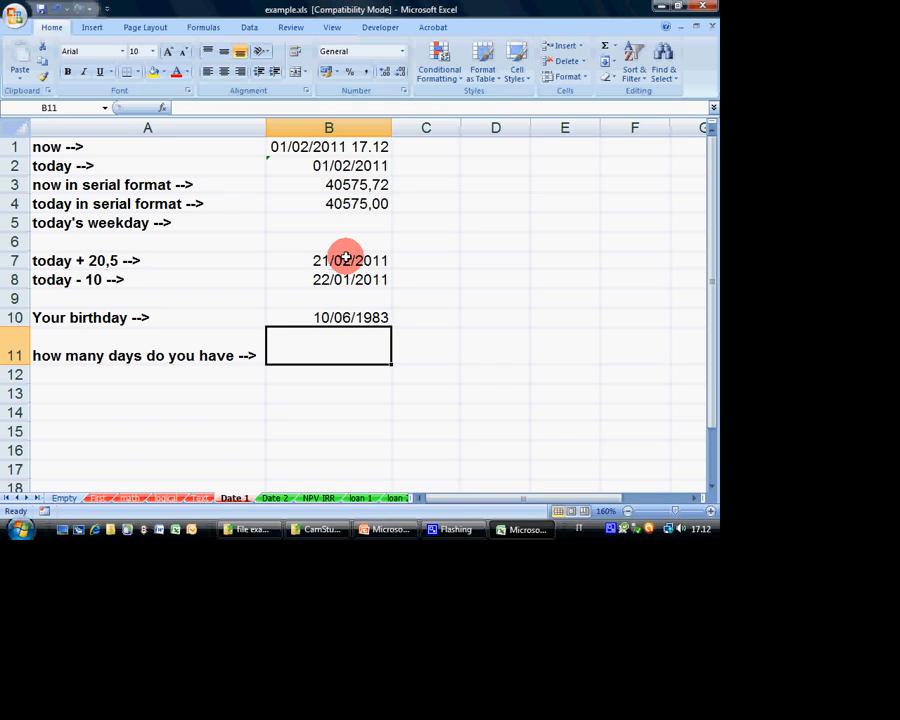
# Start a formula in cell B11 that subtracts the birthday in B10 from TODAY()
pyautogui.write('=TODAY()-')
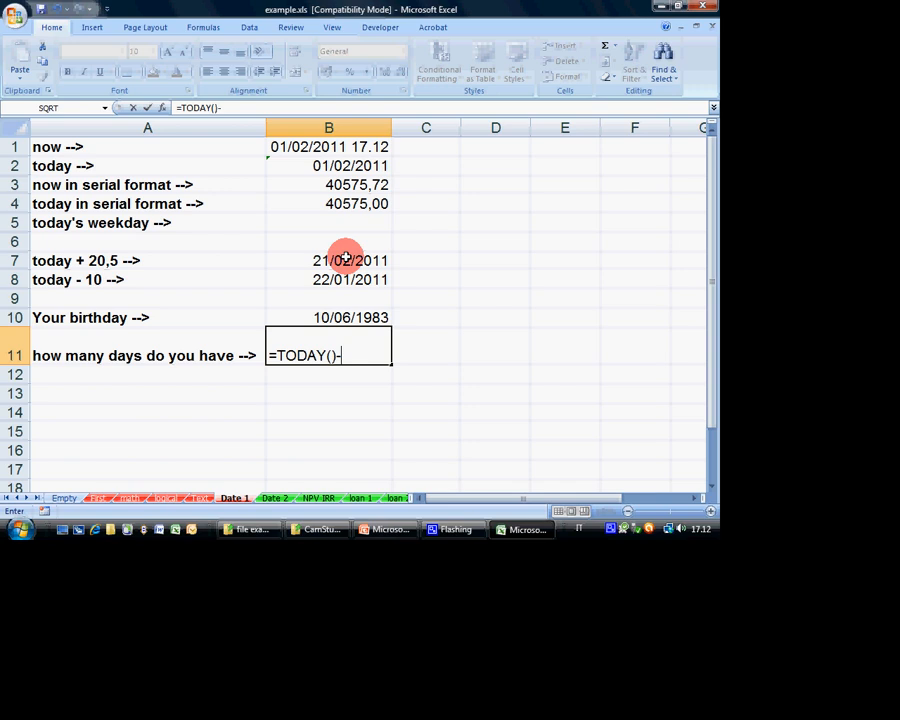
pyautogui.click(344, 316)
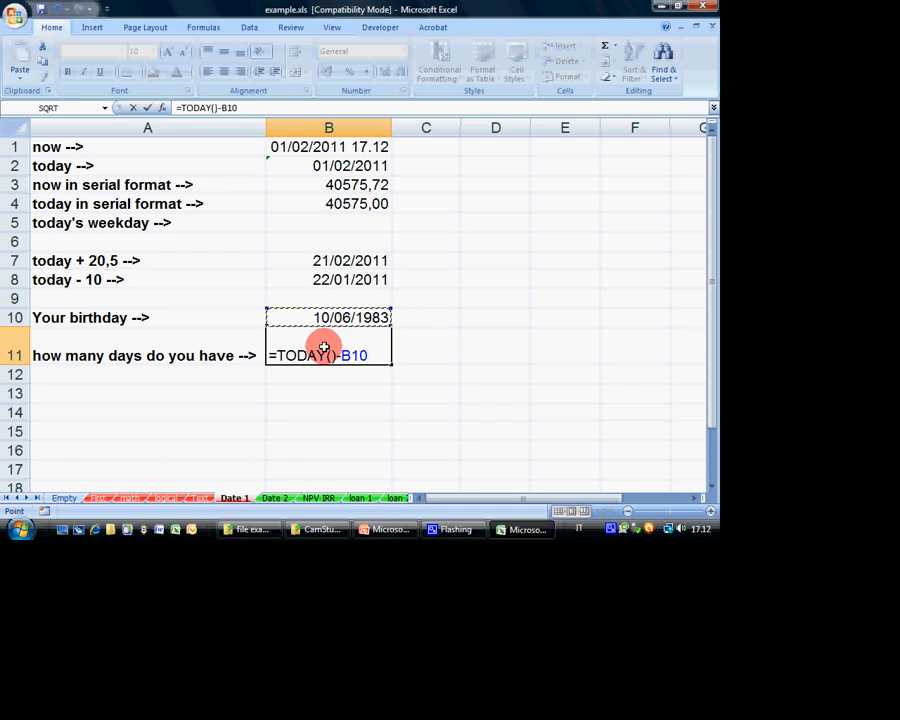
pyautogui.press('BackSpace')
pyautogui.press('BackSpace')
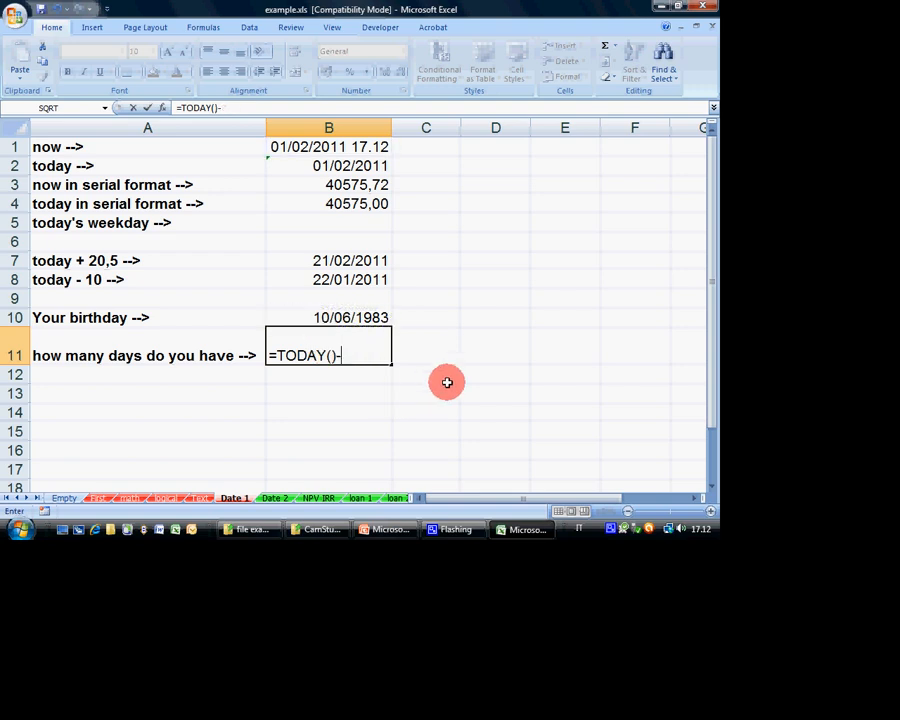
pyautogui.write('10/06/1983')
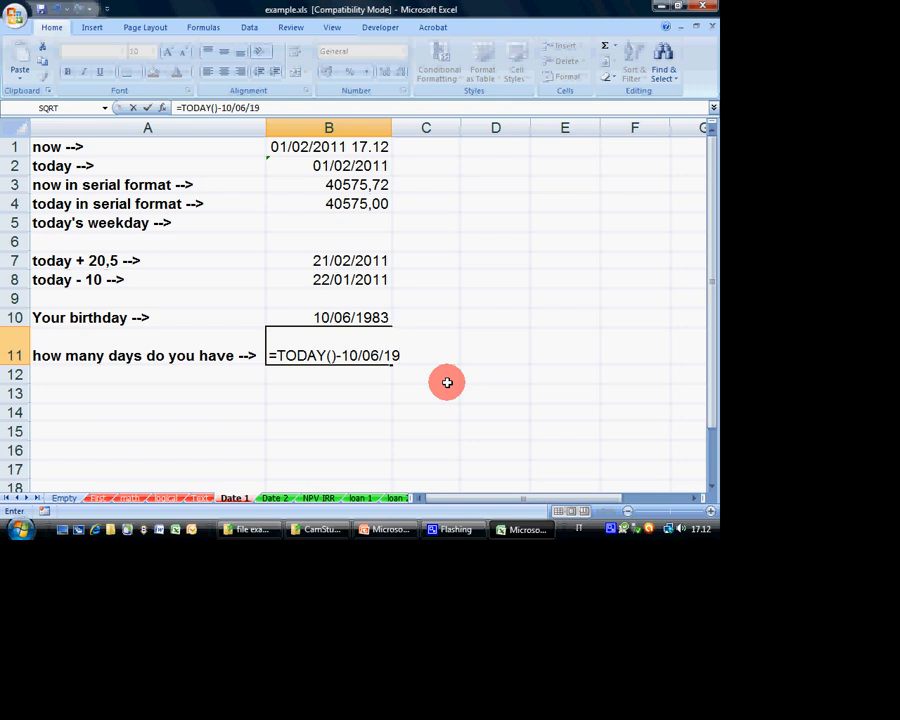
pyautogui.doubleClick(360, 355)
pyautogui.moveTo(360, 355); pyautogui.dragTo(414, 354)
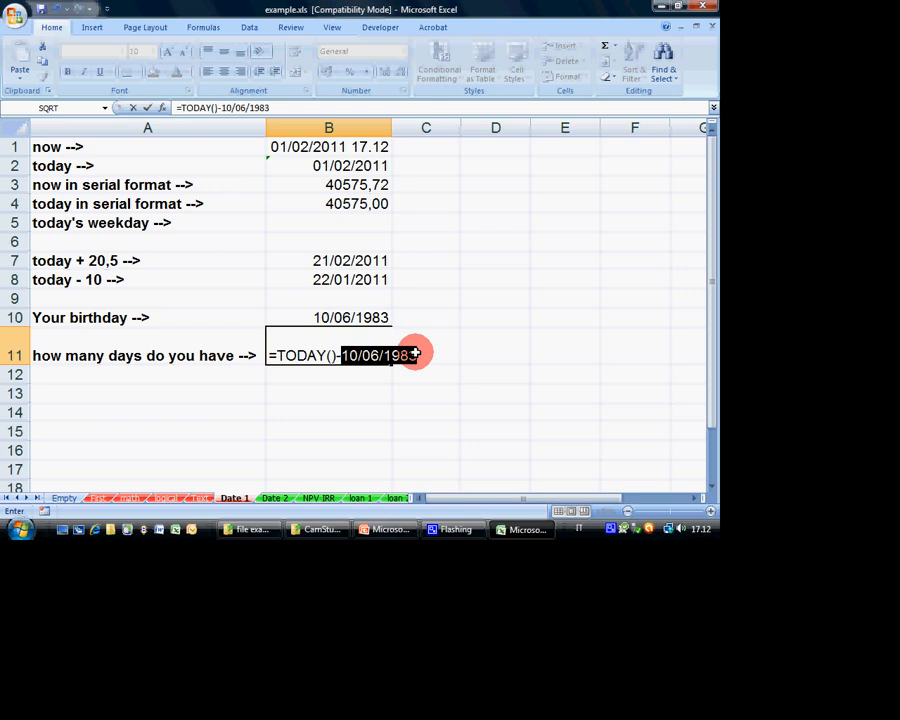
pyautogui.click(360, 356)
pyautogui.press('BackSpace')
pyautogui.write(':')
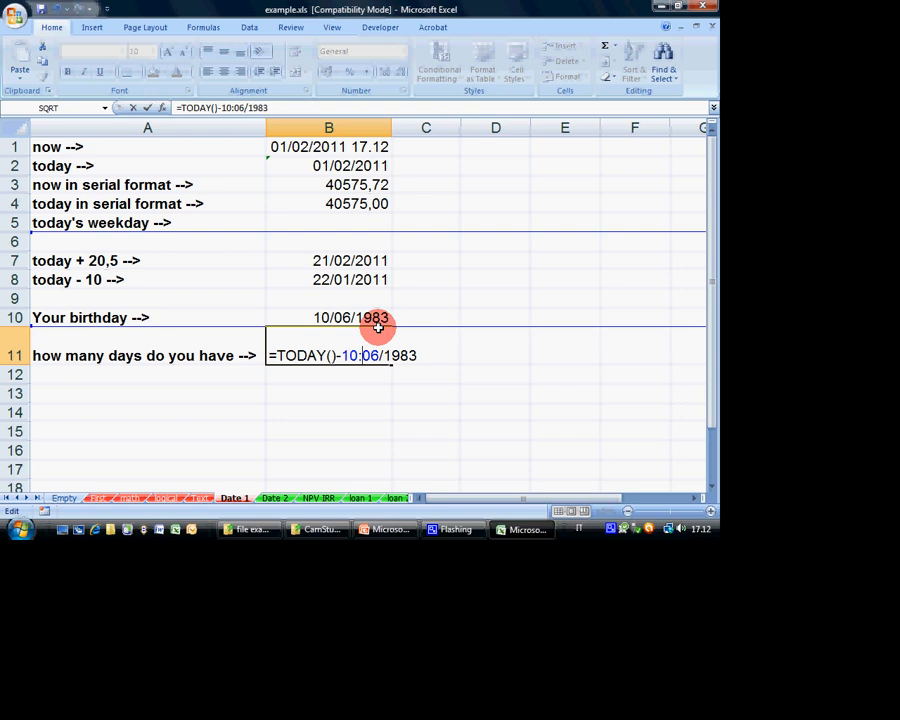
pyautogui.press('BackSpace')
pyautogui.write('/')
pyautogui.press('Left')
pyautogui.press('Left')
pyautogui.press('Left')
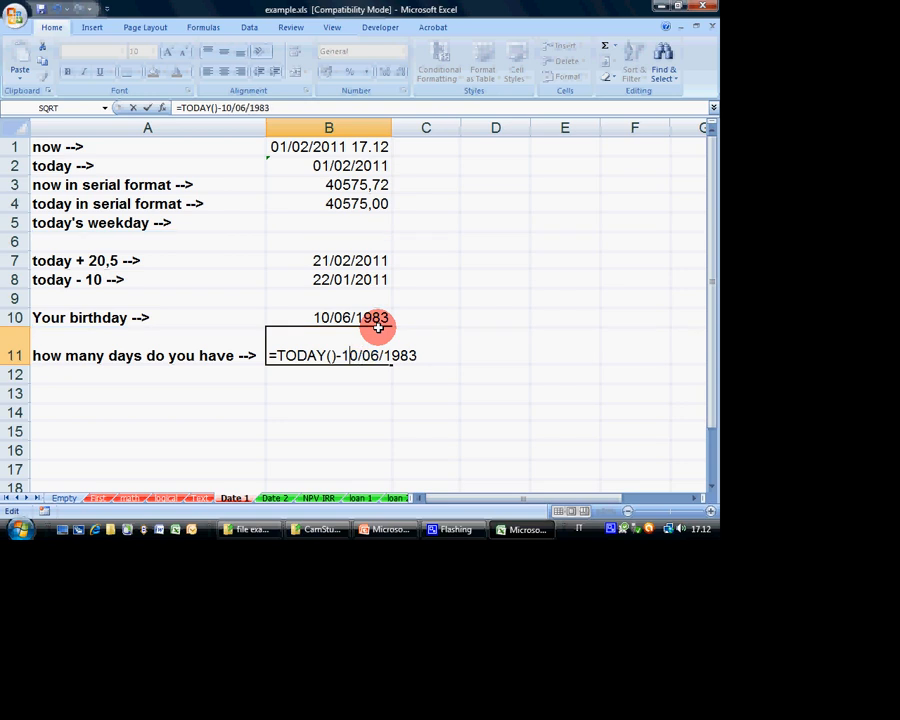
pyautogui.hotkey('shift', 'End')
pyautogui.press('BackSpace')
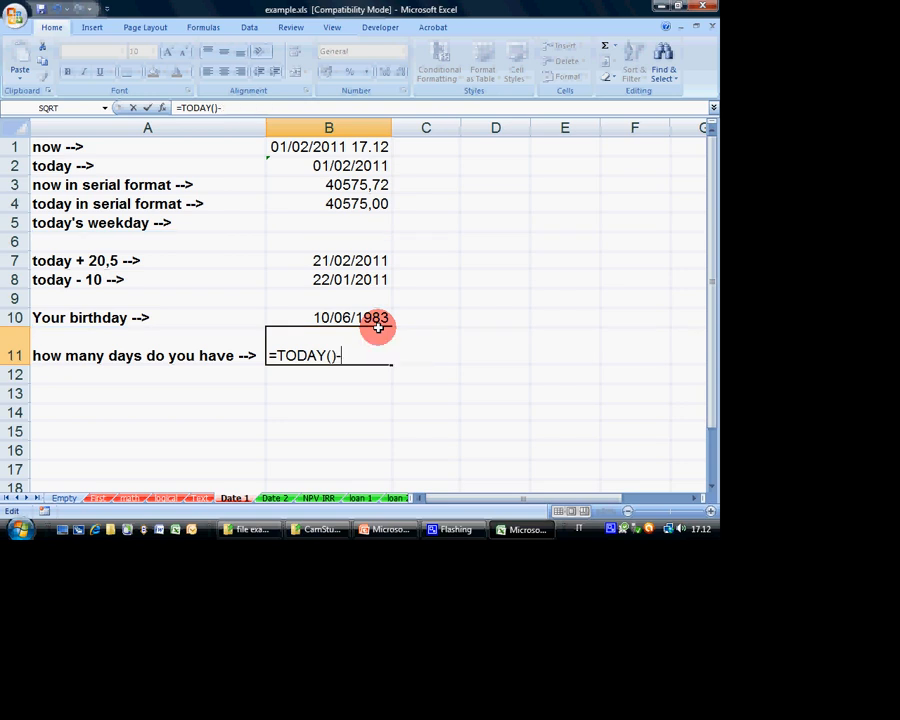
# Complete the B11 formula as =TODAY()-B10, using a reference to the birthday cell
pyautogui.click(323, 318)
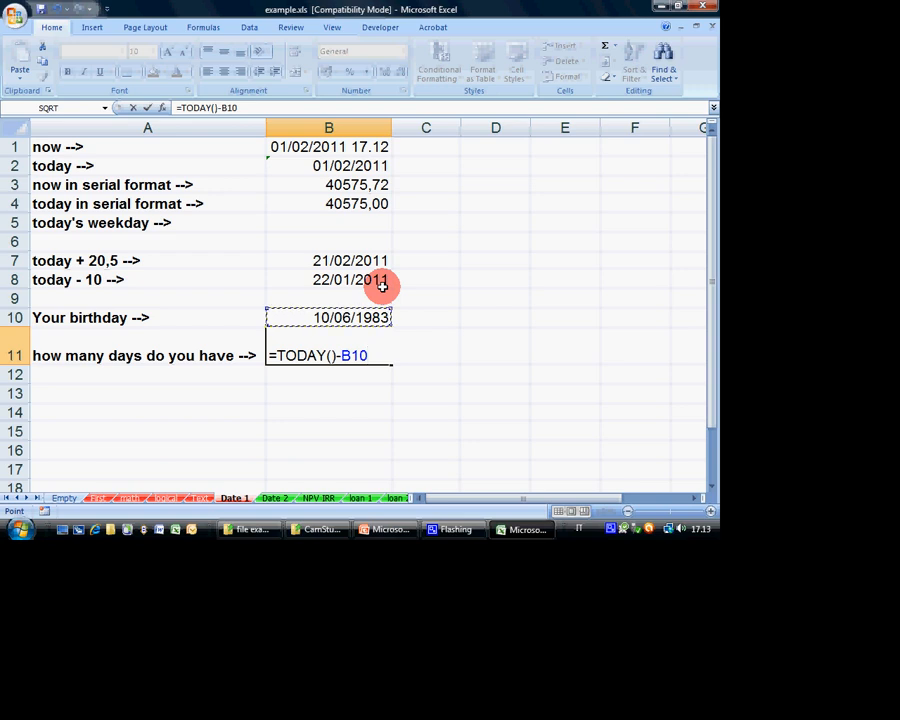
pyautogui.press('Return')
pyautogui.press('Up')
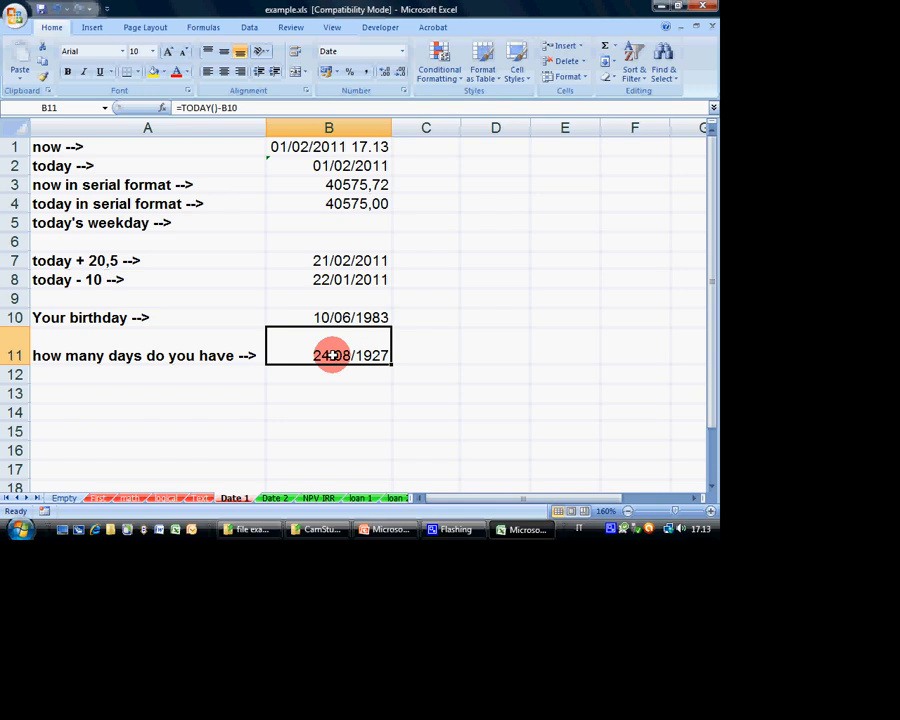
# Examine the TODAY() part and the B10 reference in the formula of cell B11
pyautogui.click(238, 108)
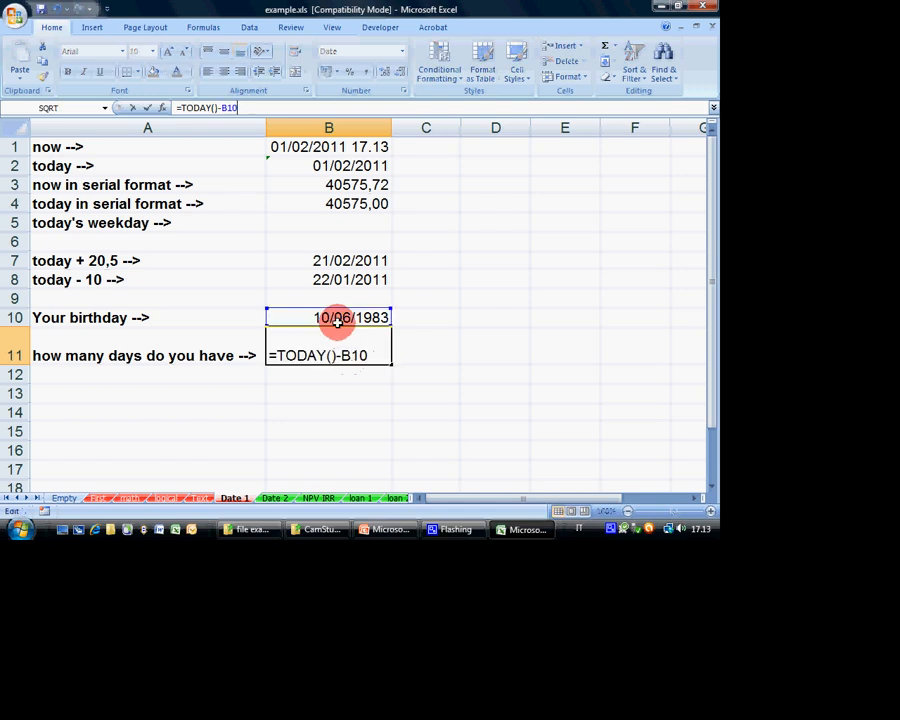
pyautogui.moveTo(276, 356); pyautogui.dragTo(331, 356)
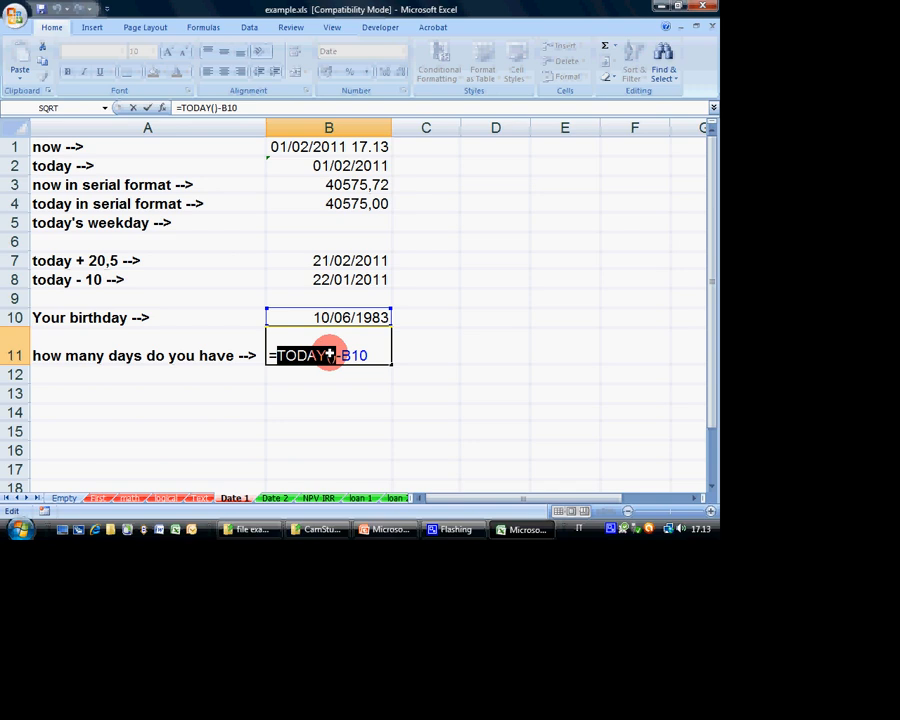
pyautogui.press('Return')
pyautogui.click(327, 354)
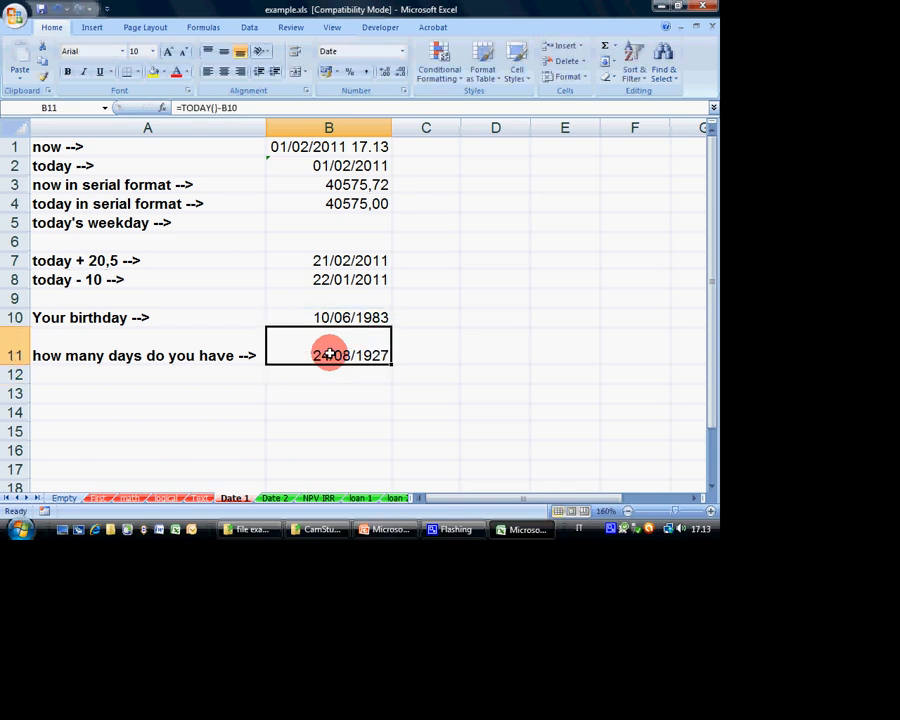
pyautogui.click(251, 104)
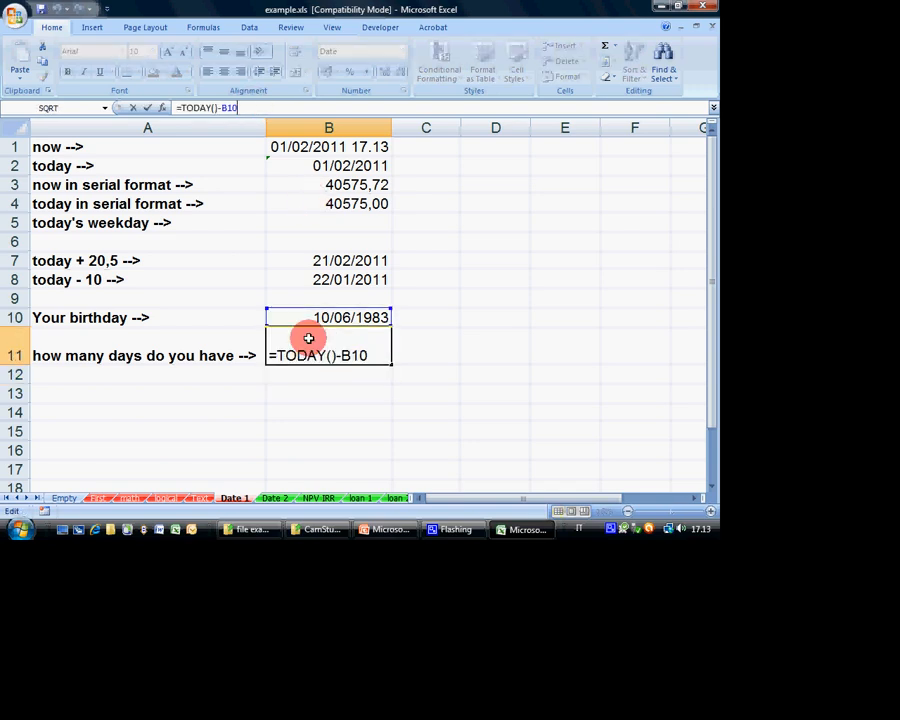
pyautogui.press('Return')
# Format cell B11 with the Number category at two decimals to show the age in days
pyautogui.click(364, 356)
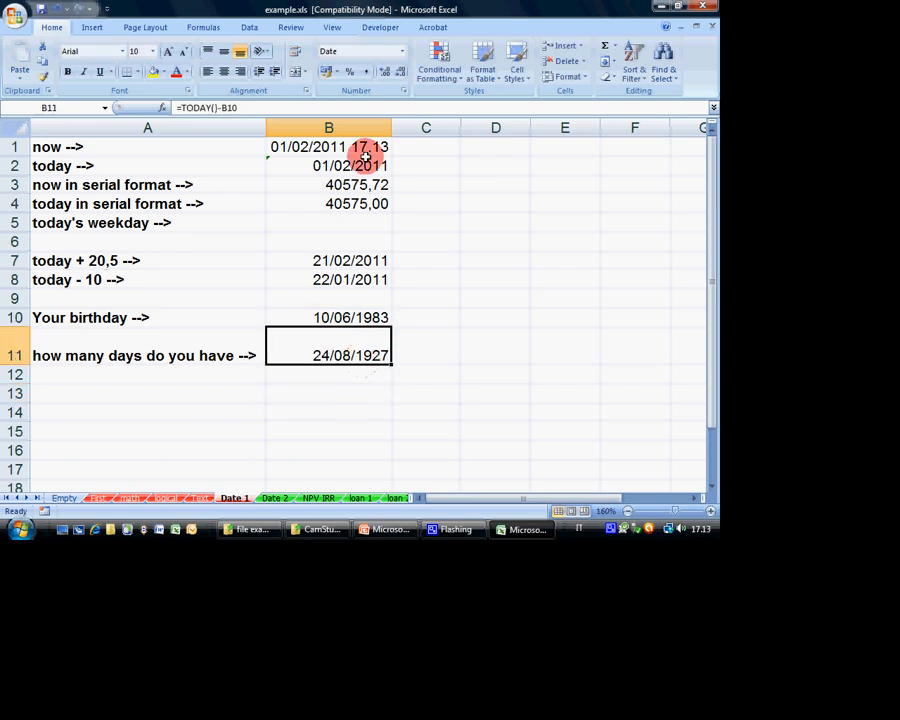
pyautogui.click(400, 88)
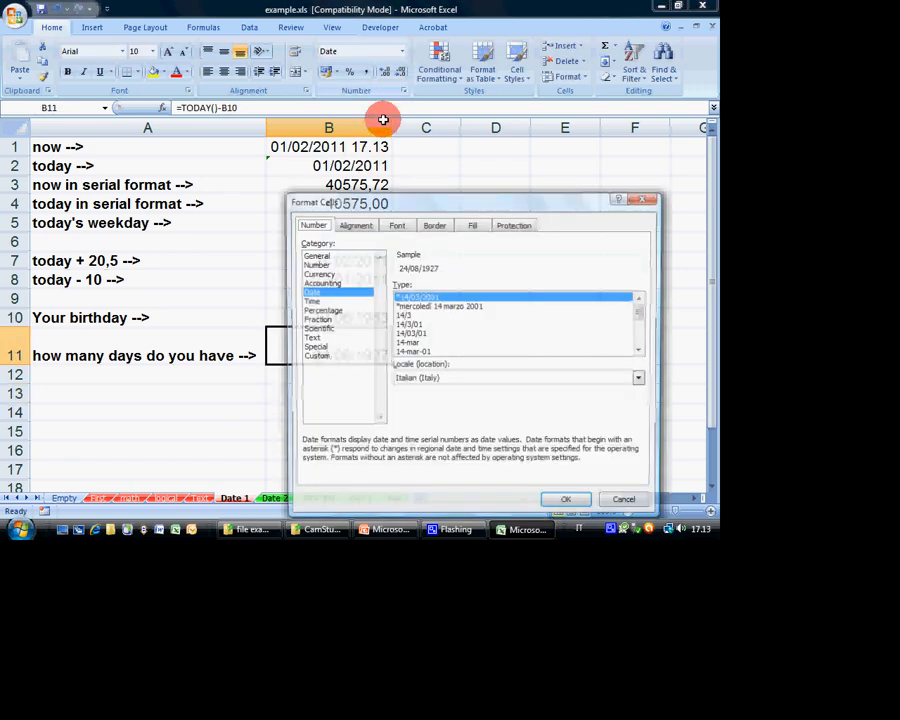
pyautogui.click(330, 264)
pyautogui.click(580, 502)
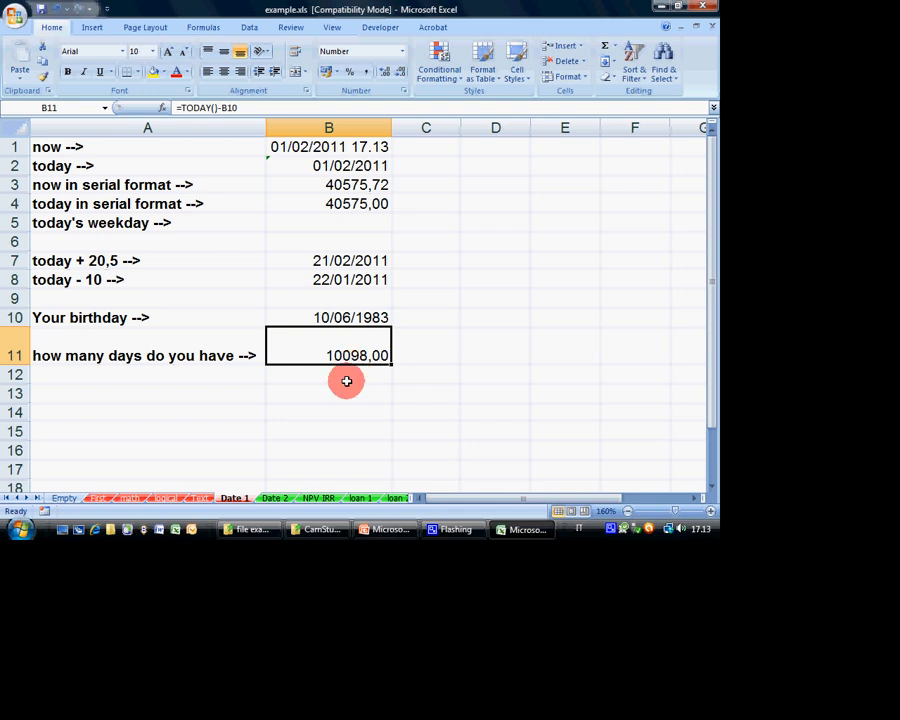
# Enter the formula =TODAY()+90 in cell B13
pyautogui.click(336, 391)
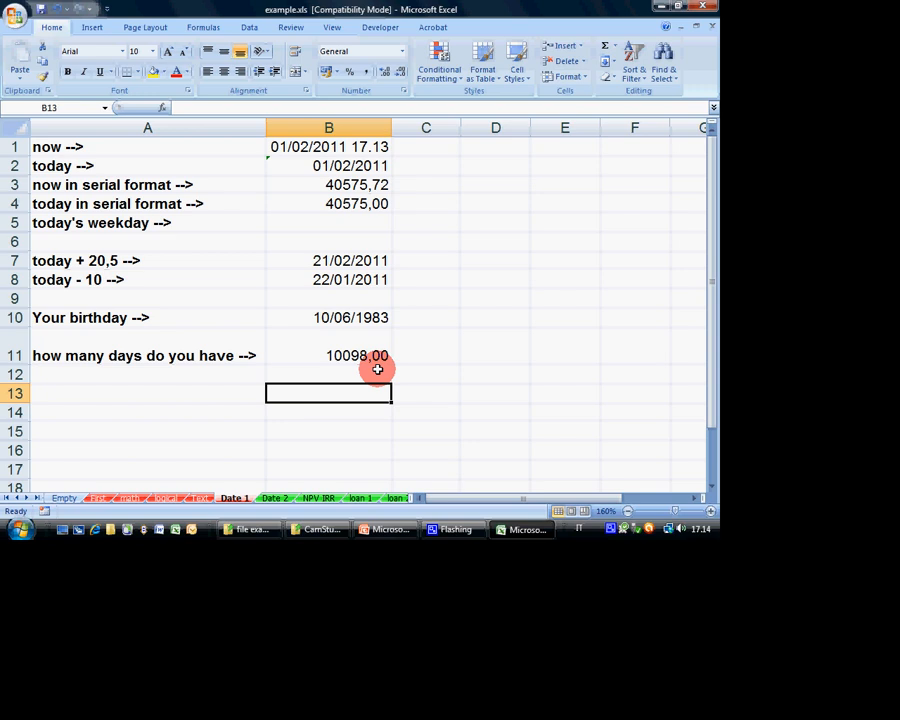
pyautogui.write('=TODAY')
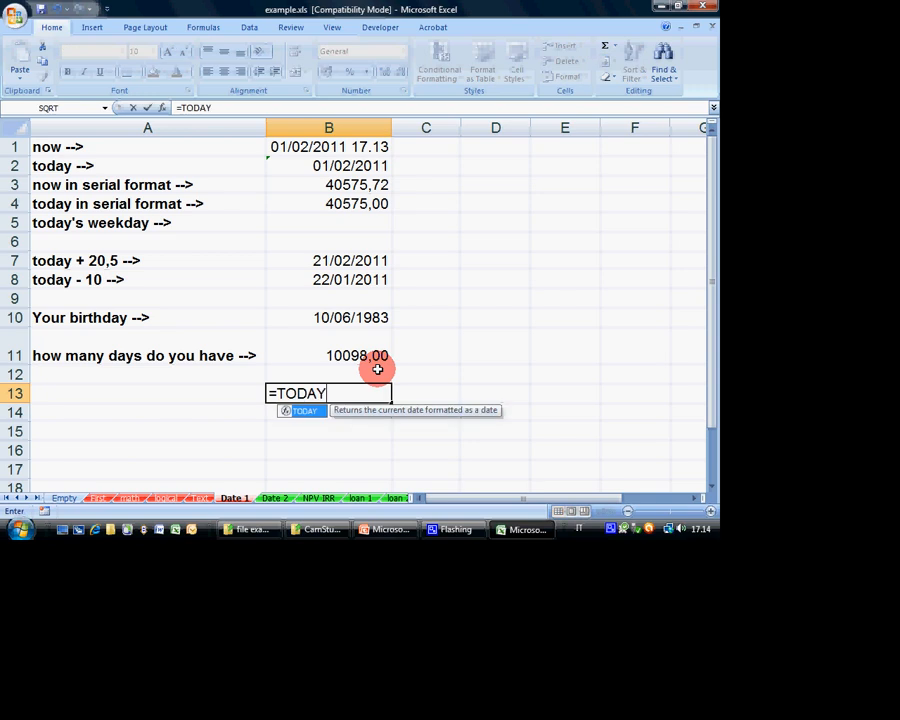
pyautogui.write('()+')
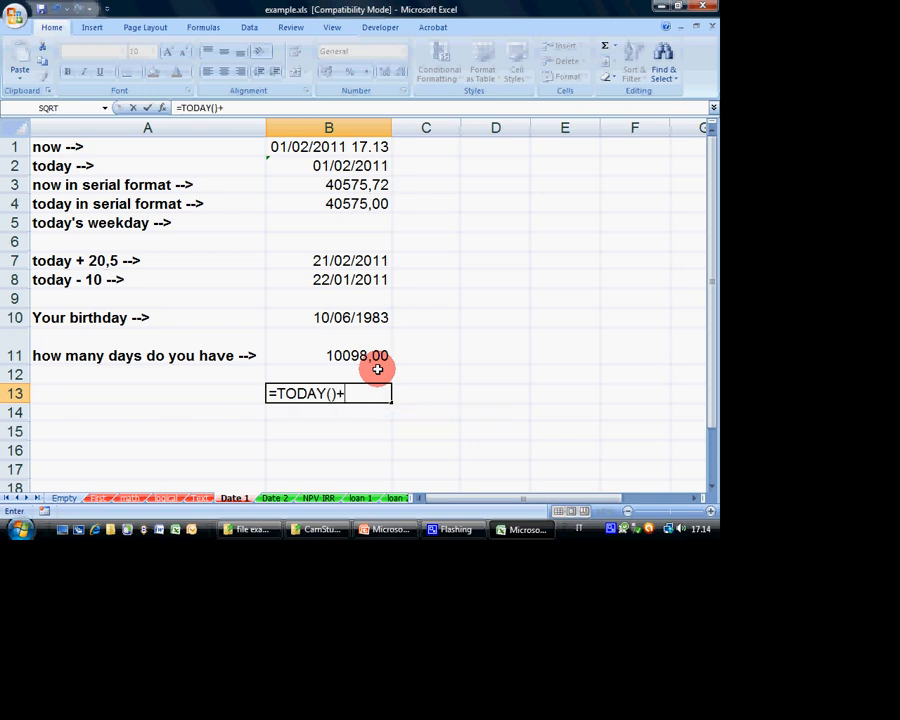
pyautogui.write('90')
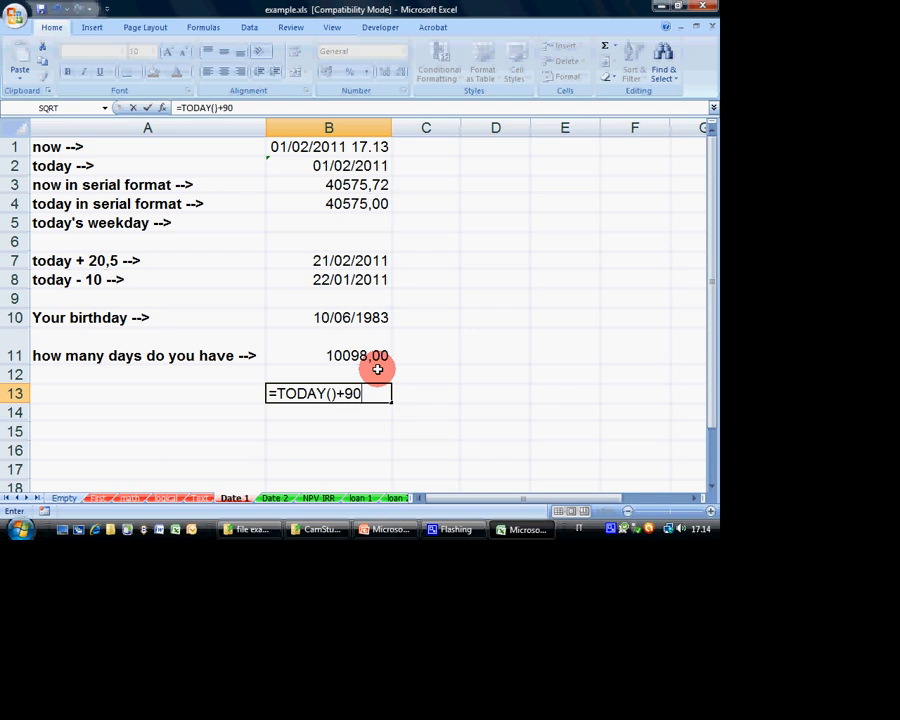